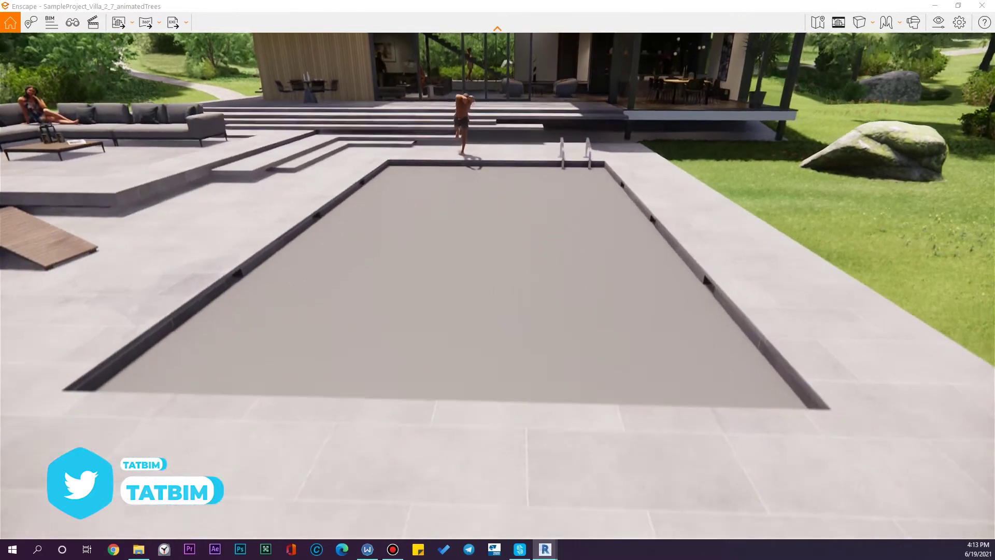
- Create a new material named Swimming pool for the pool's topography surface
key(e)
key(s)
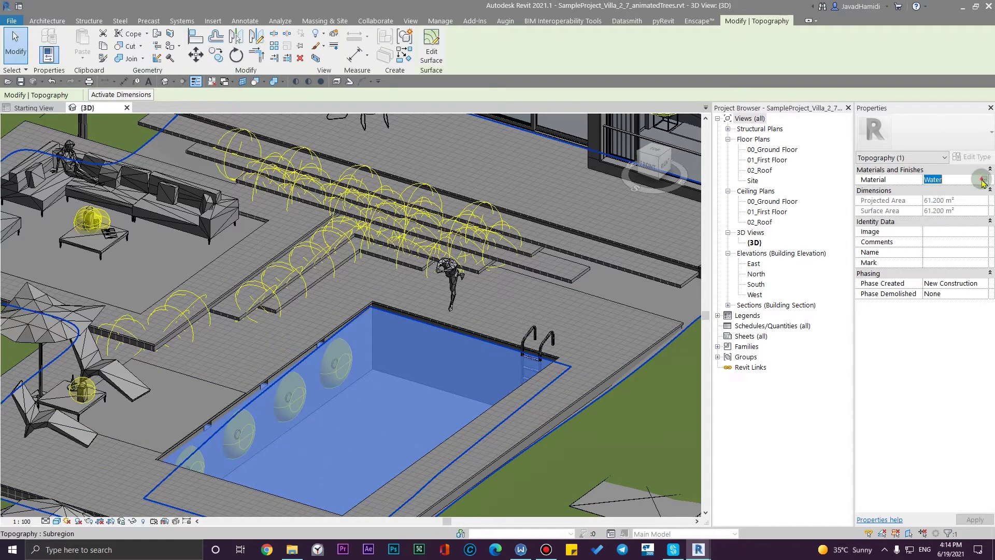
click(983, 180)
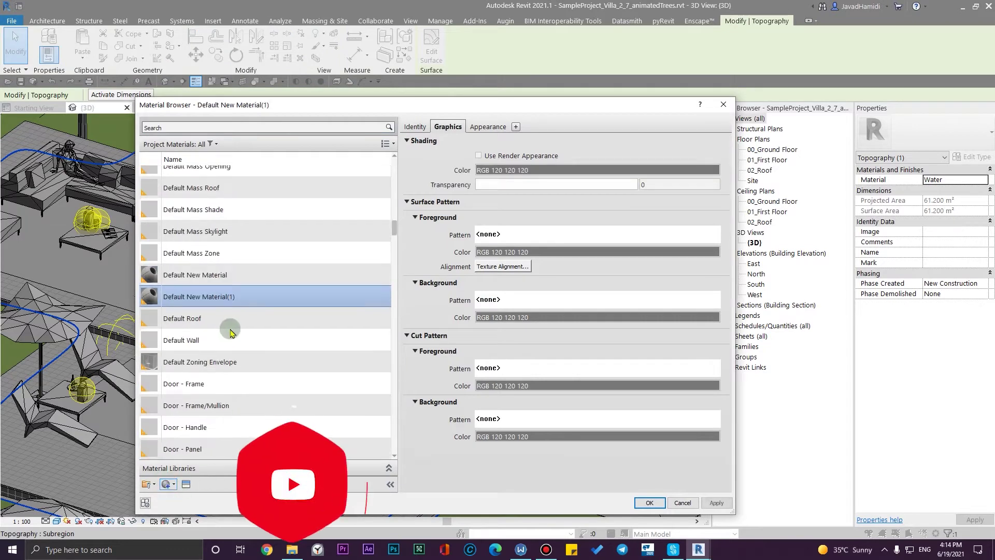
right_click(212, 296)
click(247, 326)
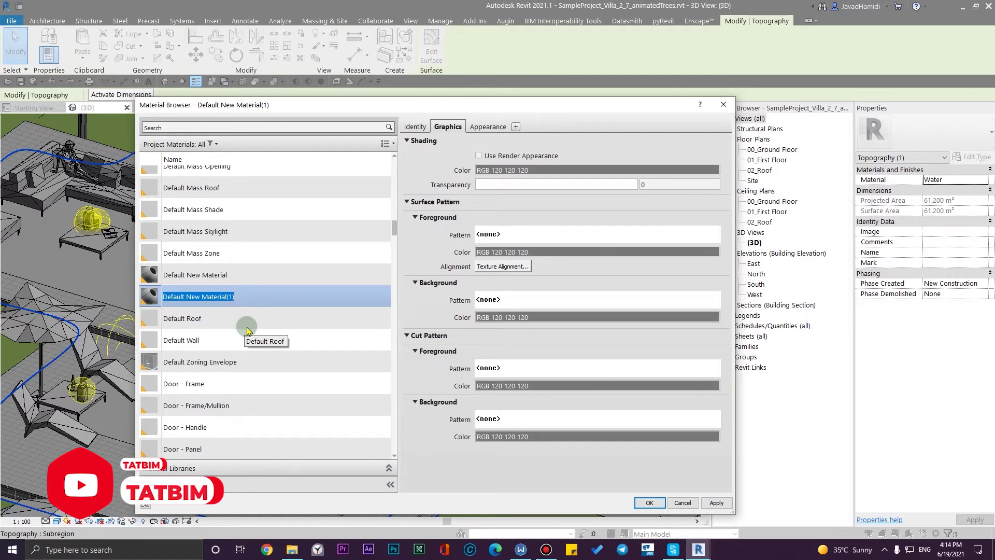
text(Swimming pool)
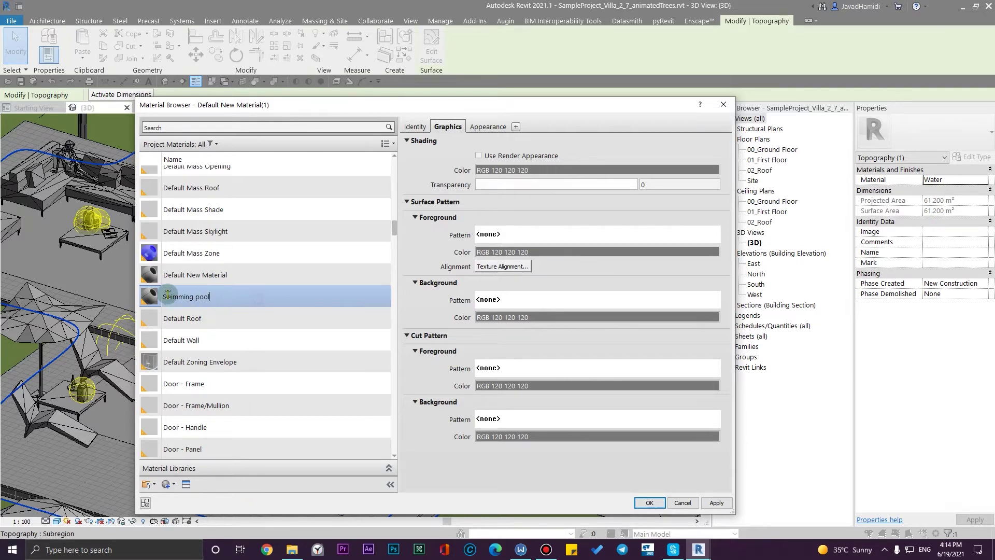
key(Return)
click(240, 445)
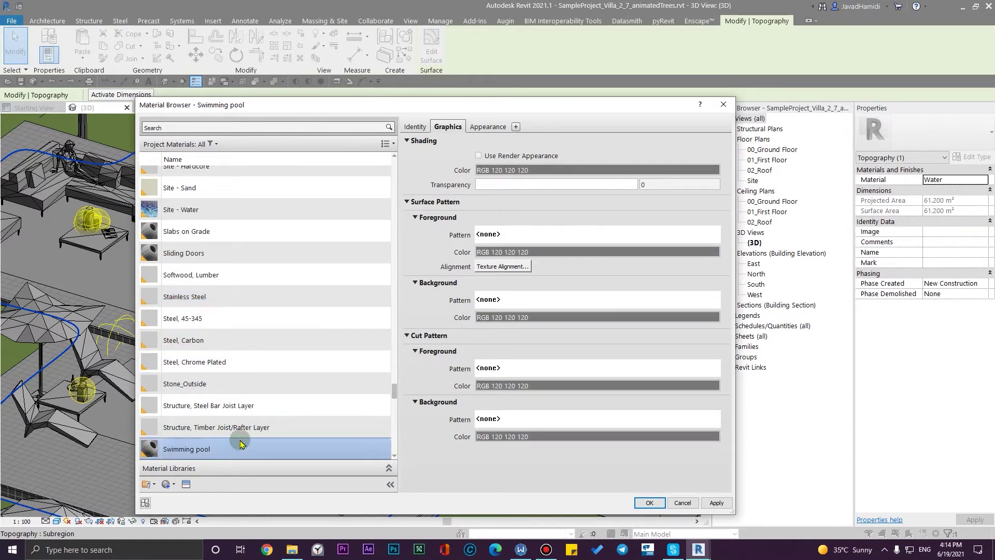
- Set the Swimming pool material's class to Liquid and enable Use Render Appearance for its shading
click(415, 126)
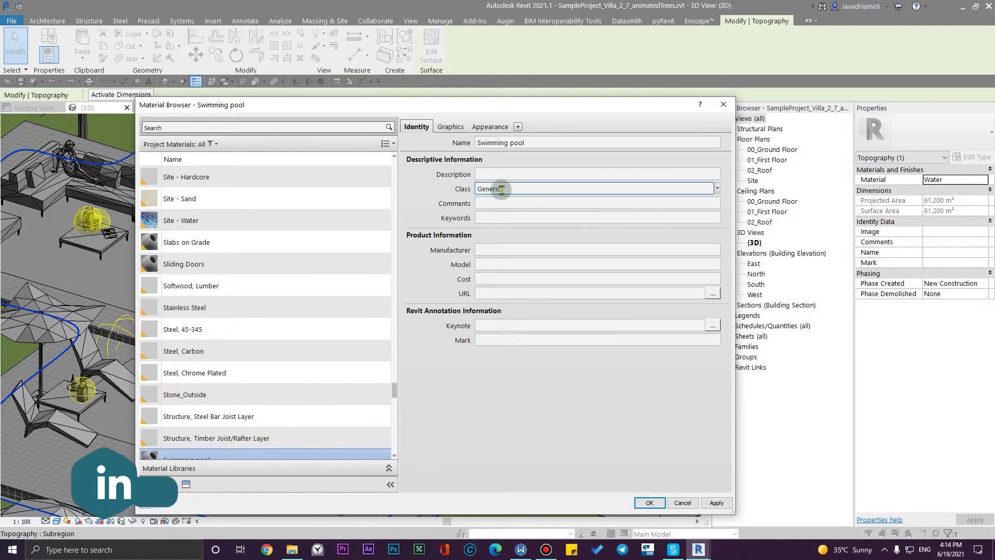
click(718, 189)
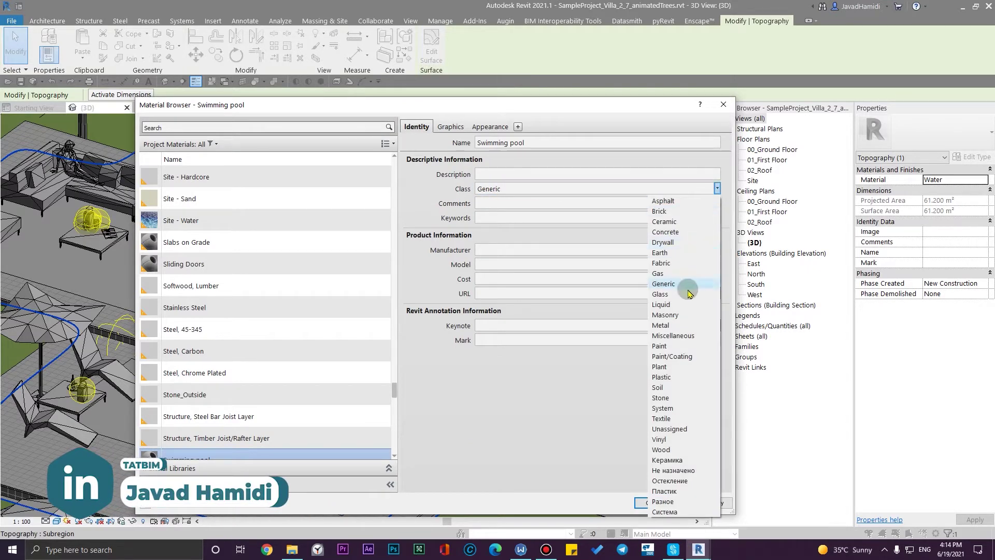
click(683, 305)
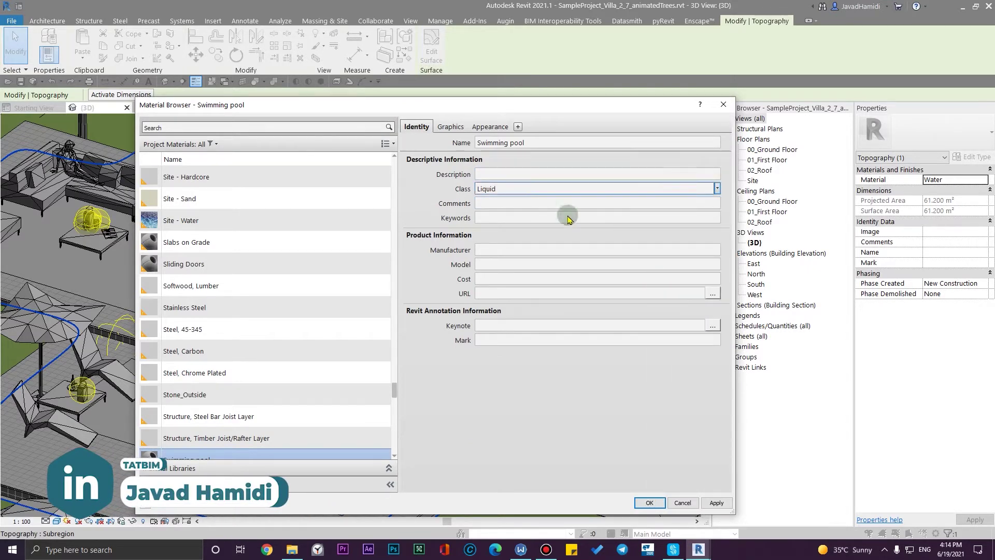
click(450, 126)
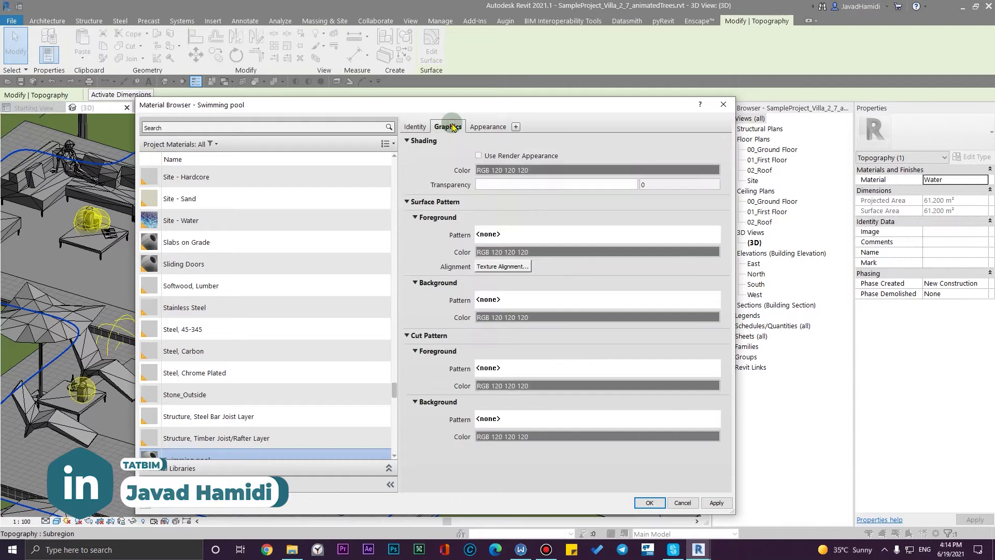
click(510, 157)
- Replace the material's appearance with the Clear Lake asset from the Appearance Library's Liquid category and assign the material to the pool surface
click(487, 126)
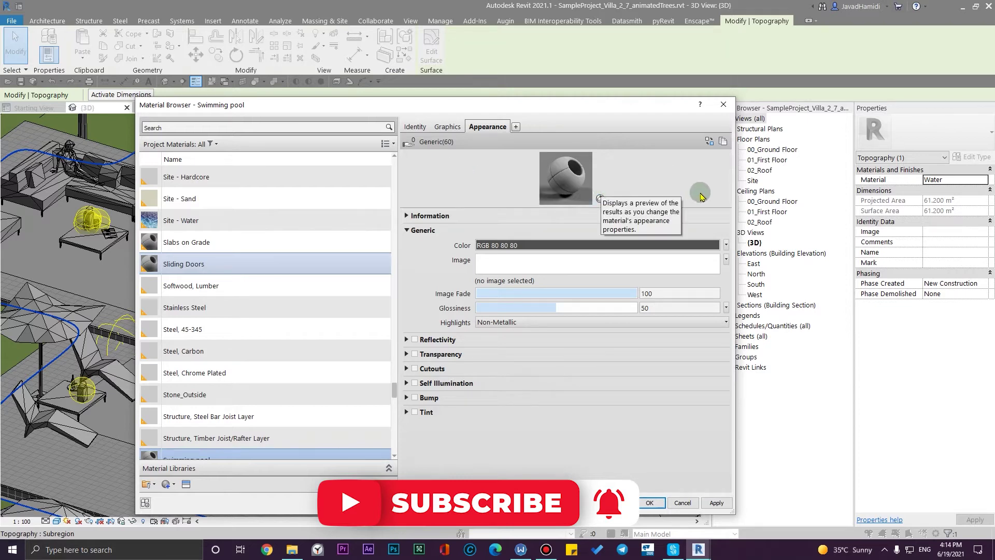
click(709, 141)
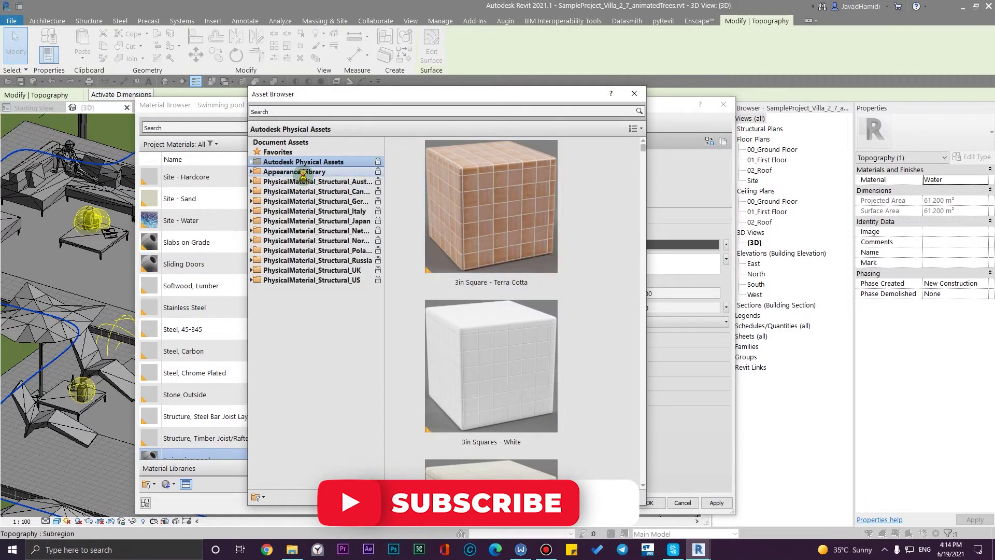
click(304, 174)
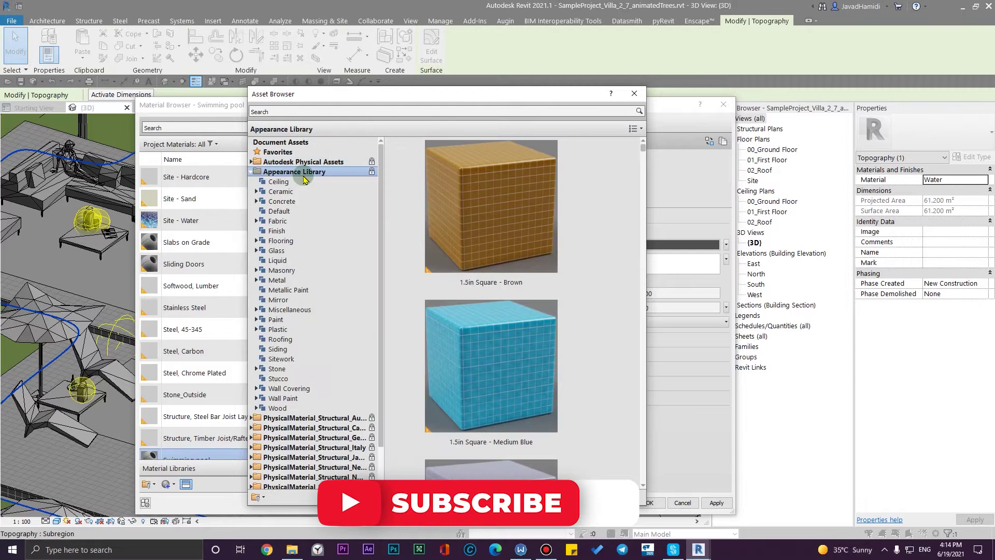
click(307, 260)
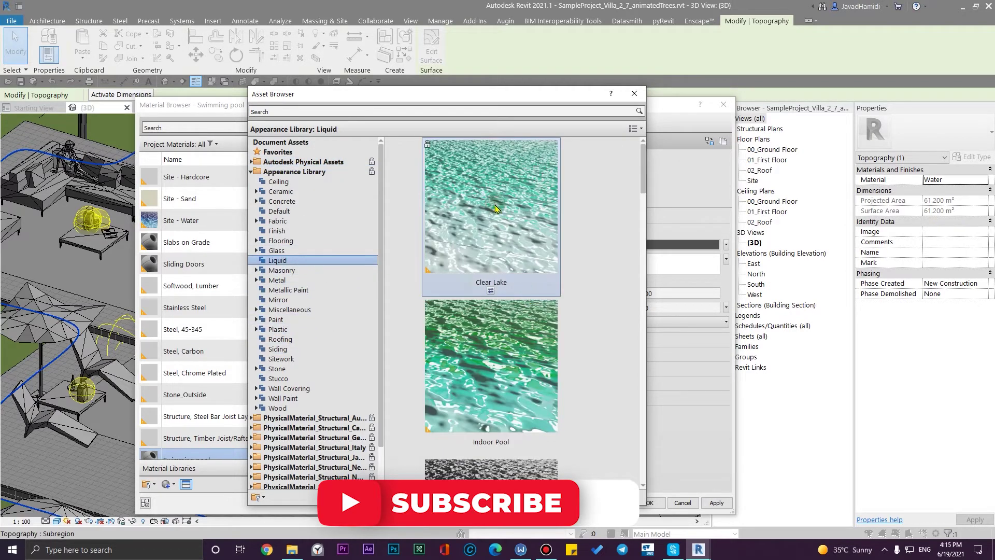
scroll(495, 209, down, 10)
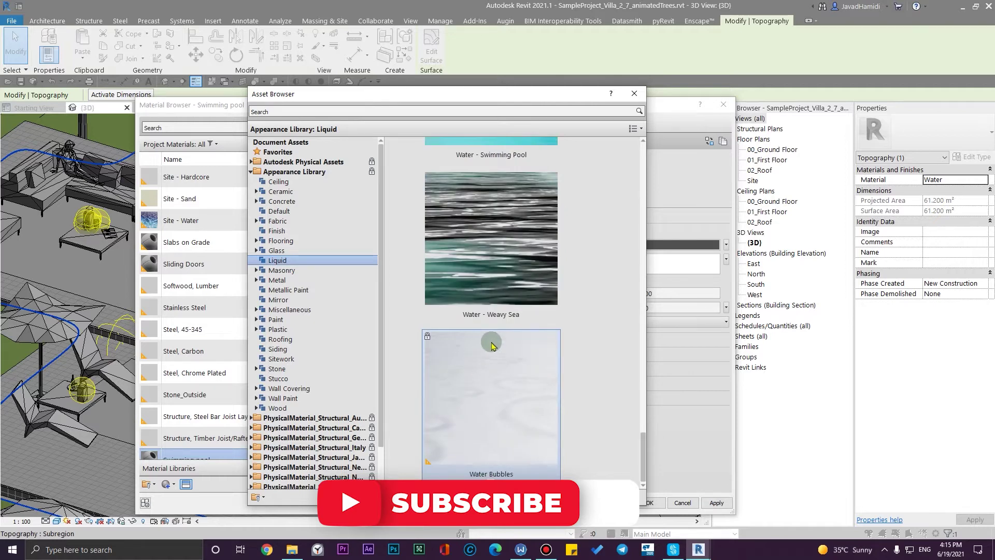
scroll(517, 351, up, 10)
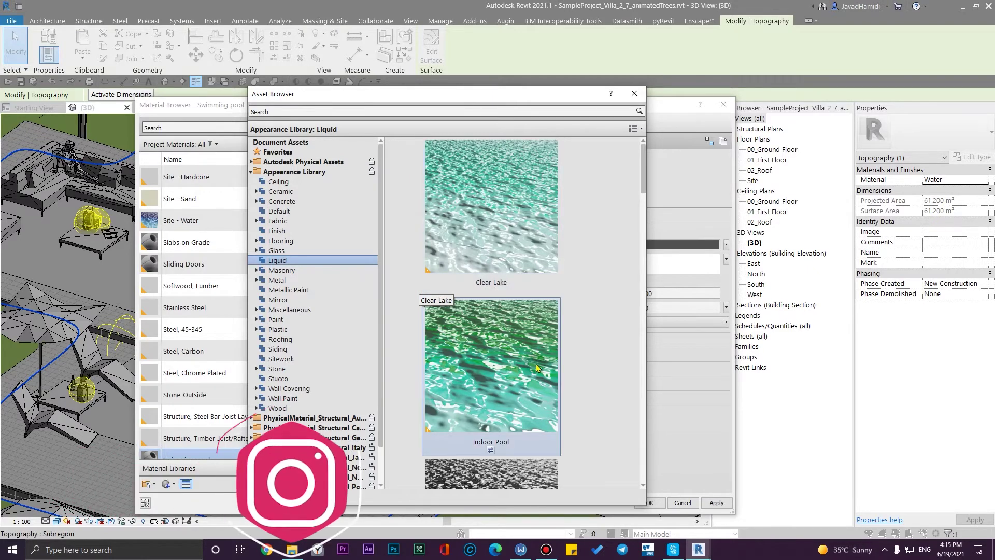
click(493, 289)
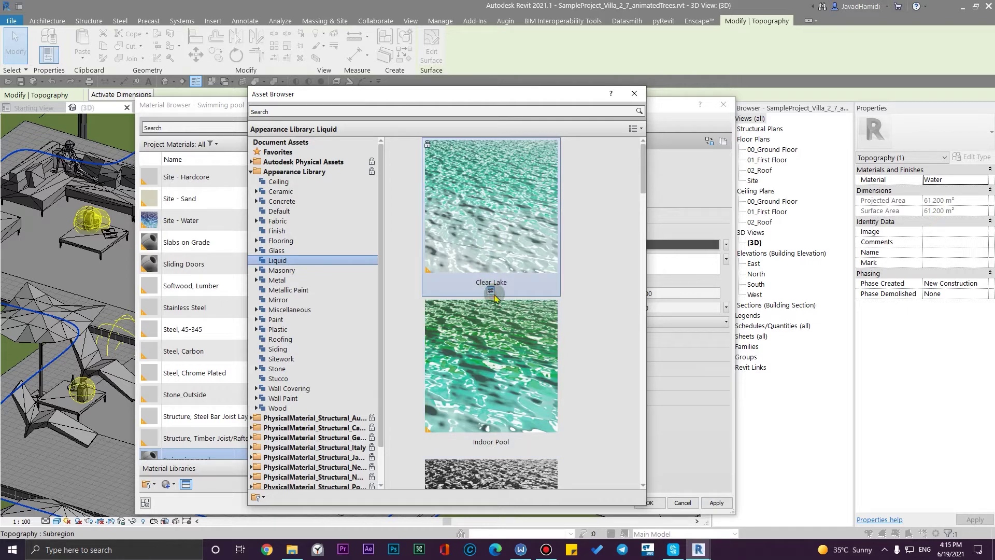
click(634, 93)
drag(631, 207, 632, 267)
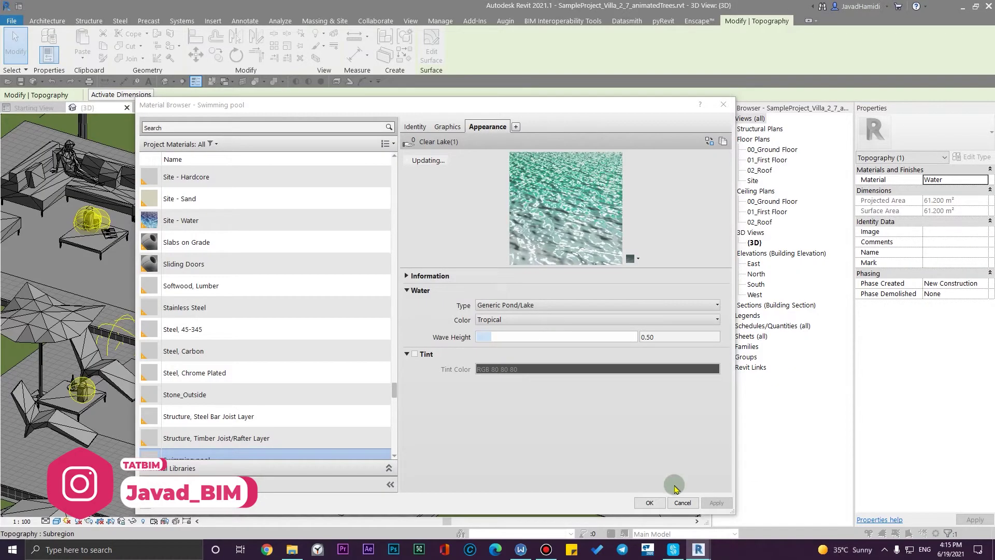
click(648, 503)
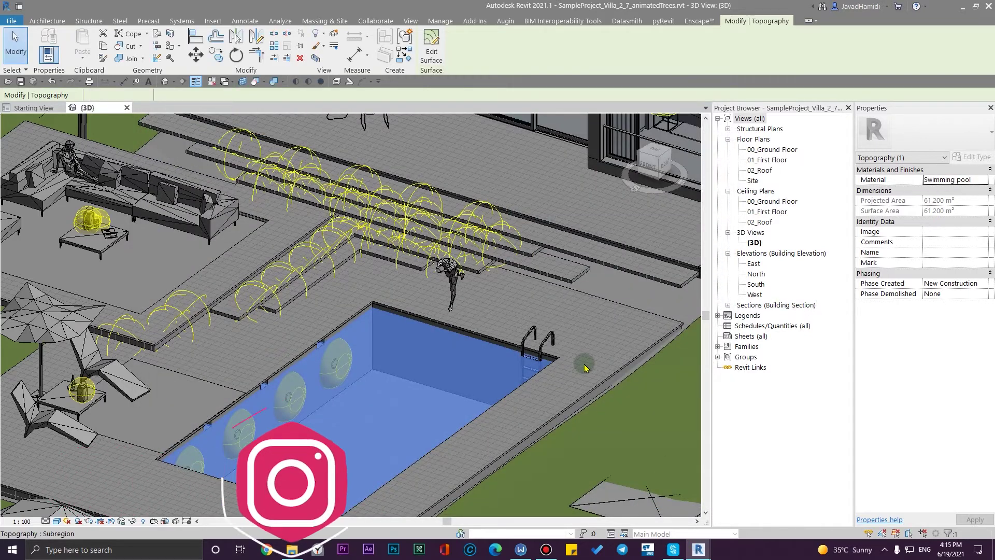
- Check the pool surface in Enscape and change the Swimming pool material's water type to Swimming Pool in Revit
click(584, 365)
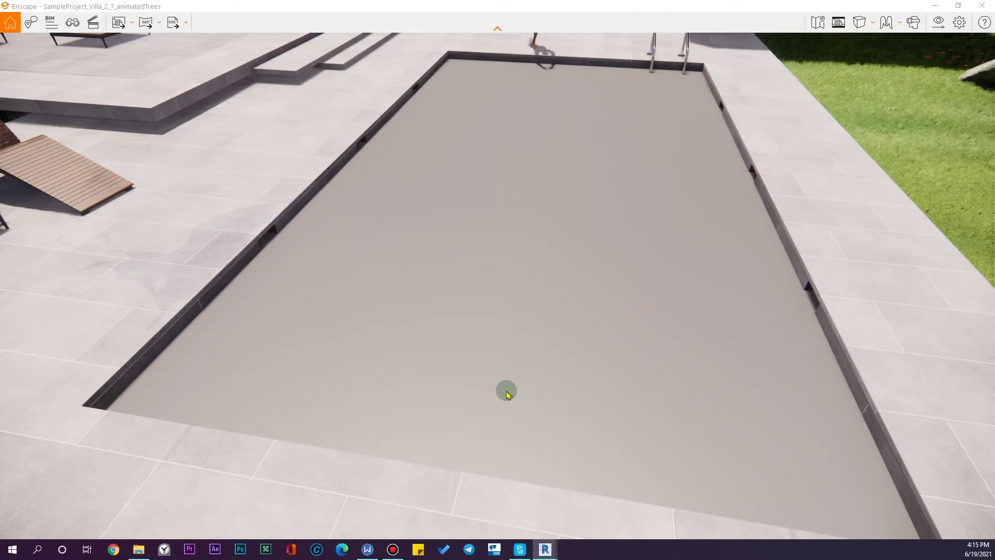
drag(613, 306, 640, 283)
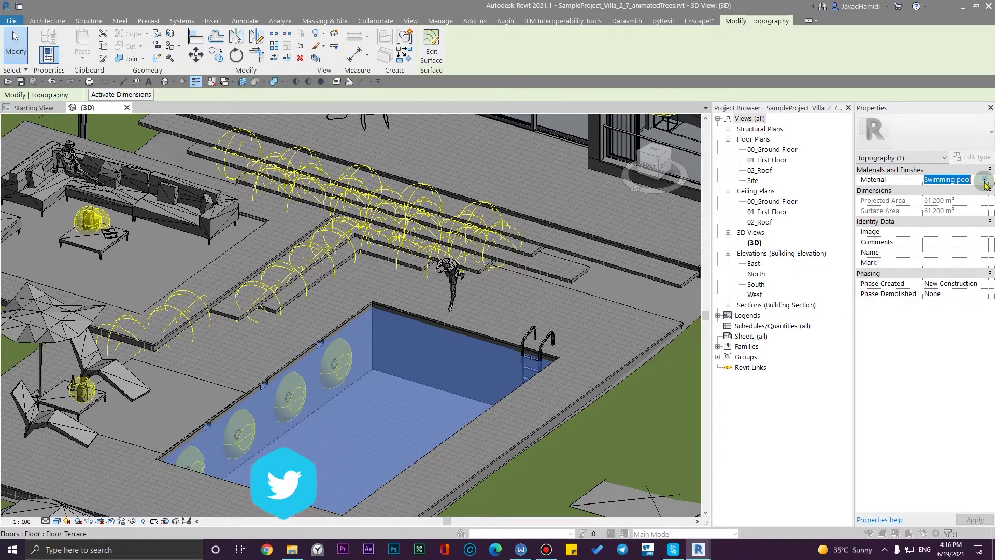
click(985, 180)
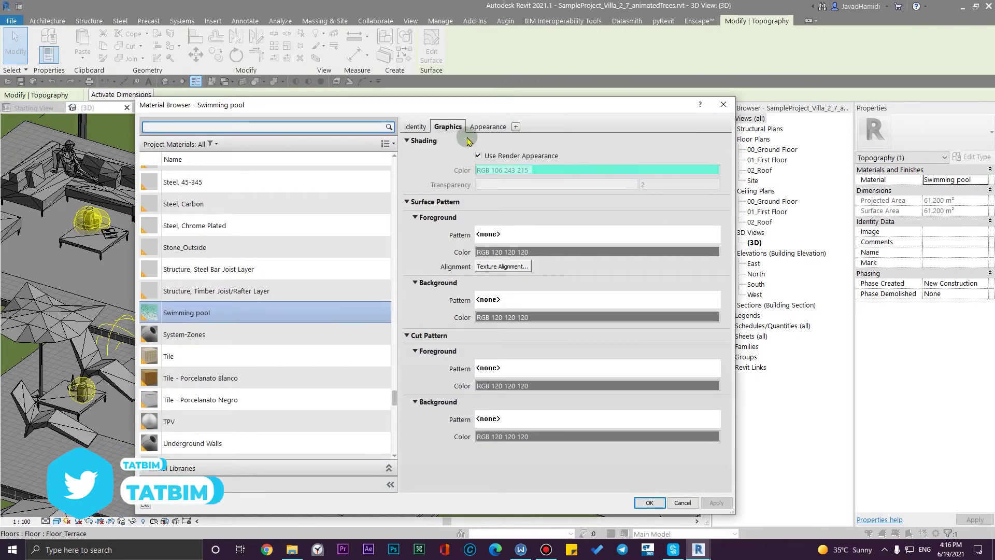
click(488, 127)
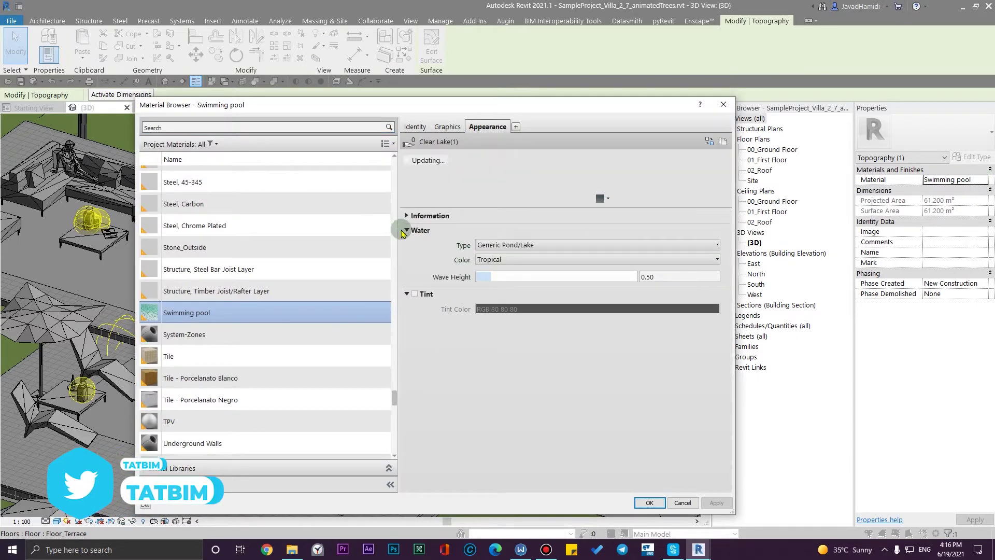
click(538, 245)
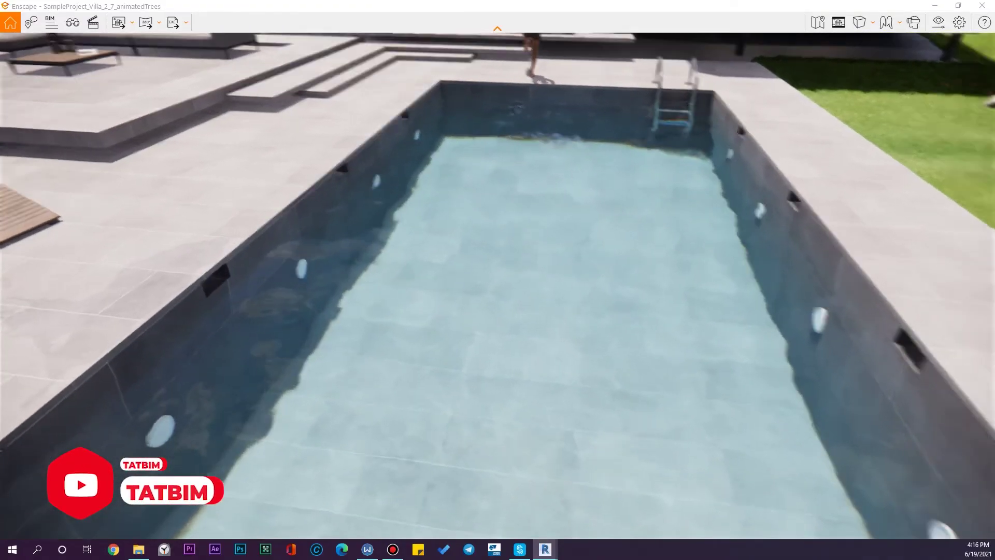
- Examine the pool's rendered water in Enscape, looking at its surface, walls and floor from several angles and distances
drag(423, 320, 418, 278)
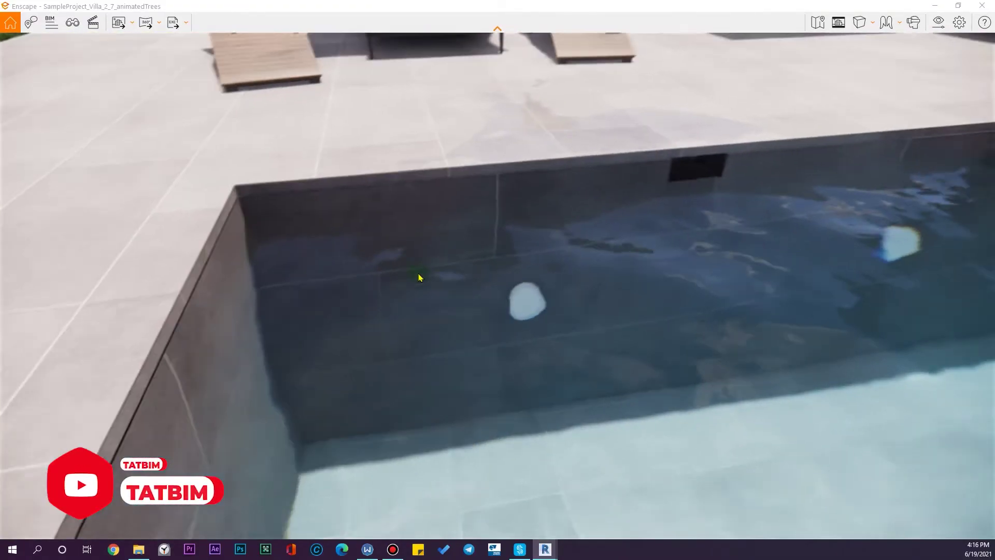
drag(488, 309, 640, 290)
key(s)
key(w)
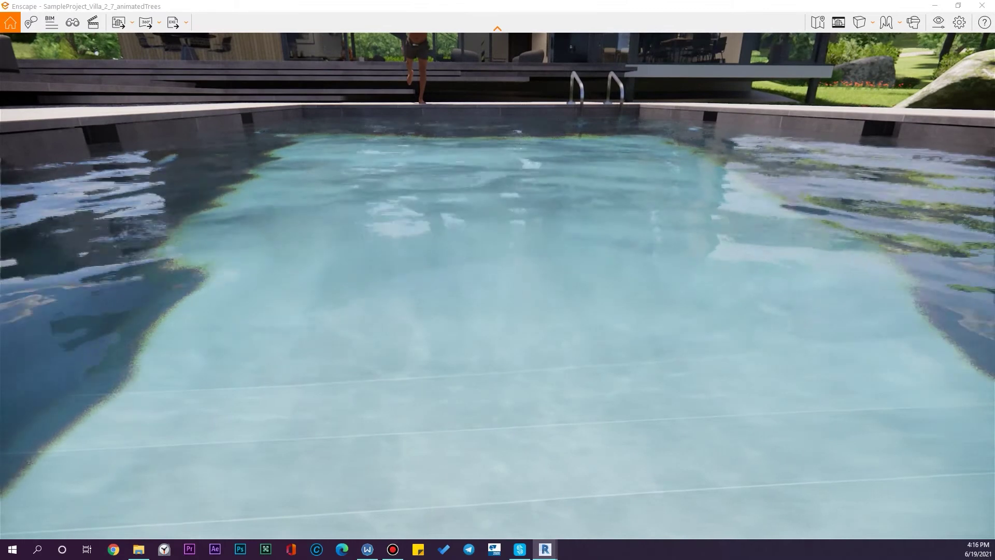
right_drag(518, 259, 539, 360)
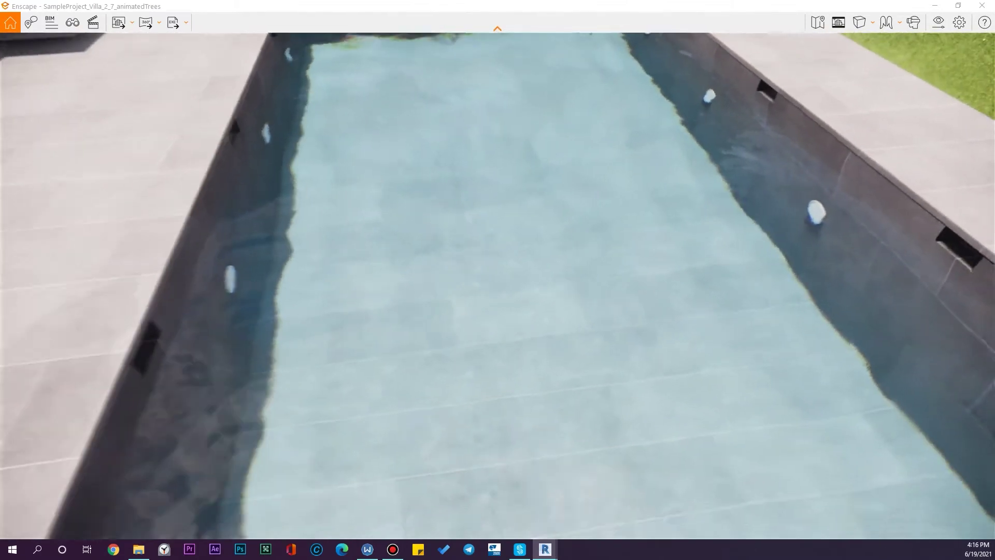
key(s)
drag(498, 291, 560, 249)
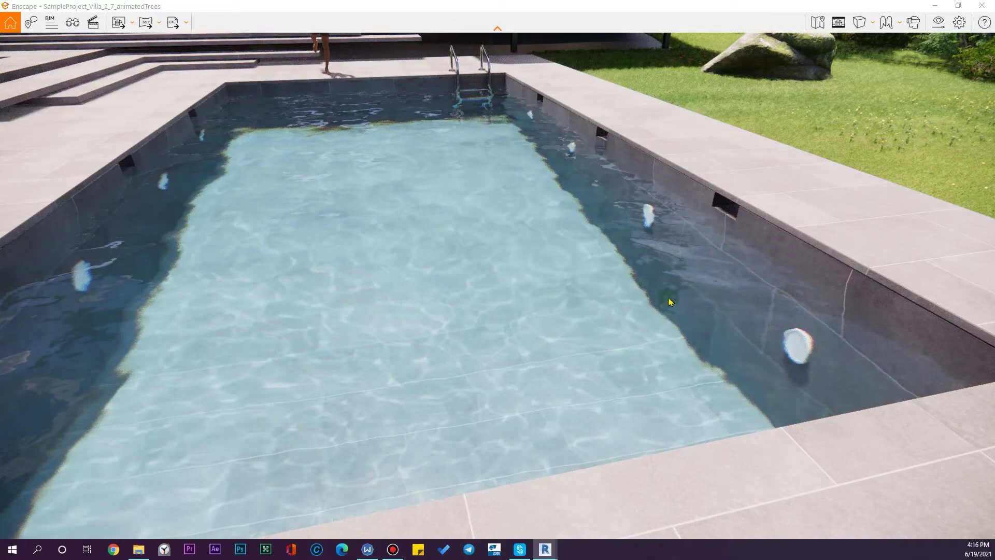
key(s)
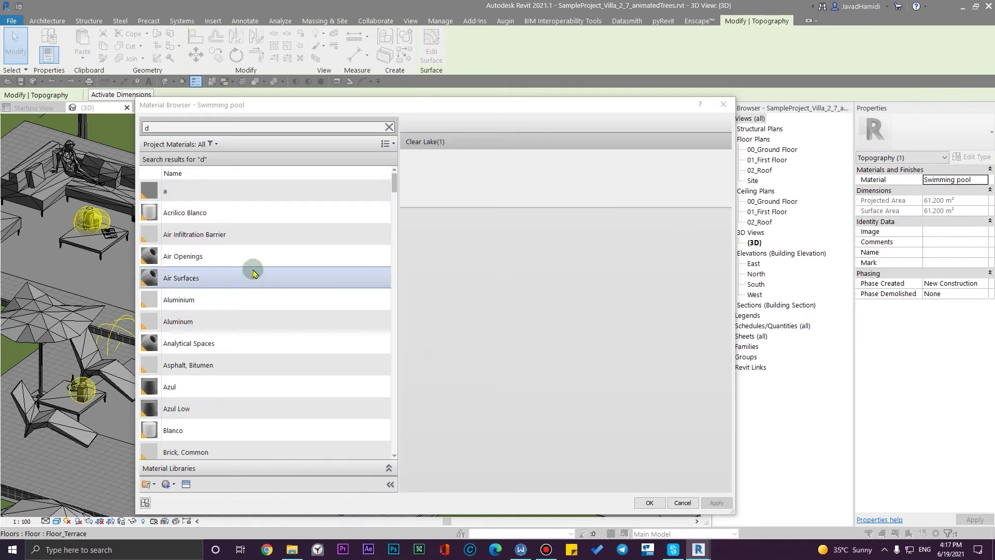
- Return to Revit and try to find the Swimming pool material by browsing the unfiltered project materials
click(389, 127)
click(255, 412)
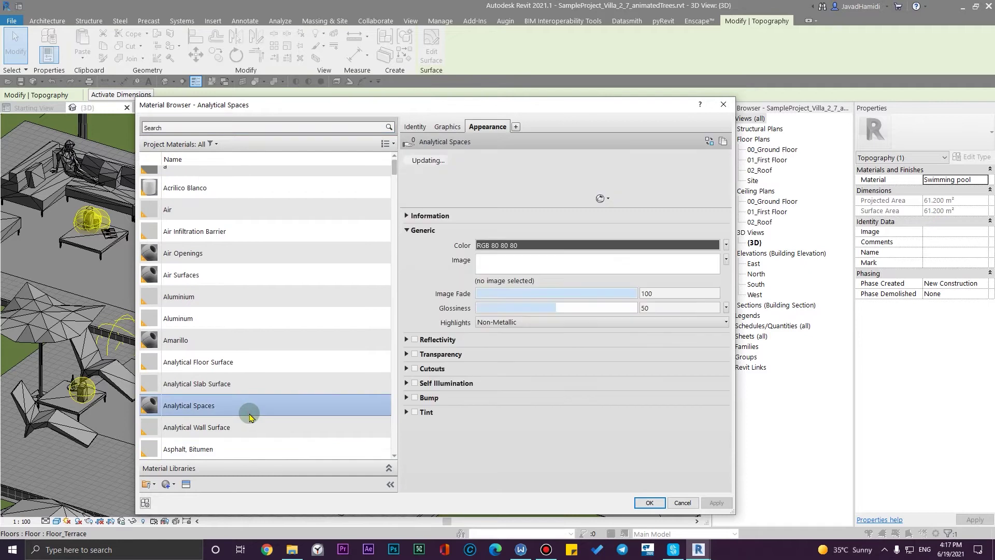
key(s)
scroll(244, 394, down, 4)
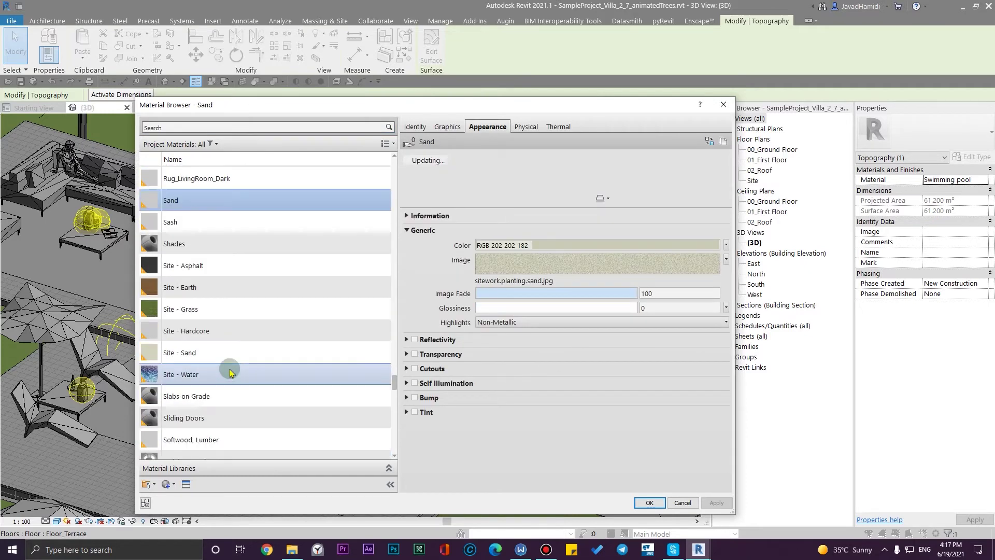
scroll(229, 372, down, 4)
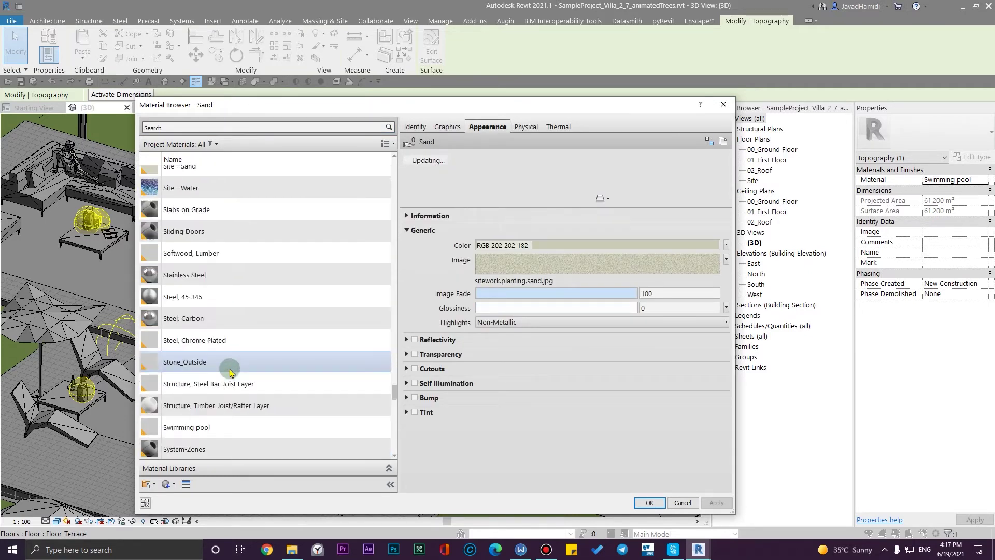
- Find the Swimming pool material by searching for "swi" and set its water type to Generic Reflecting Pool
click(207, 127)
text(s)
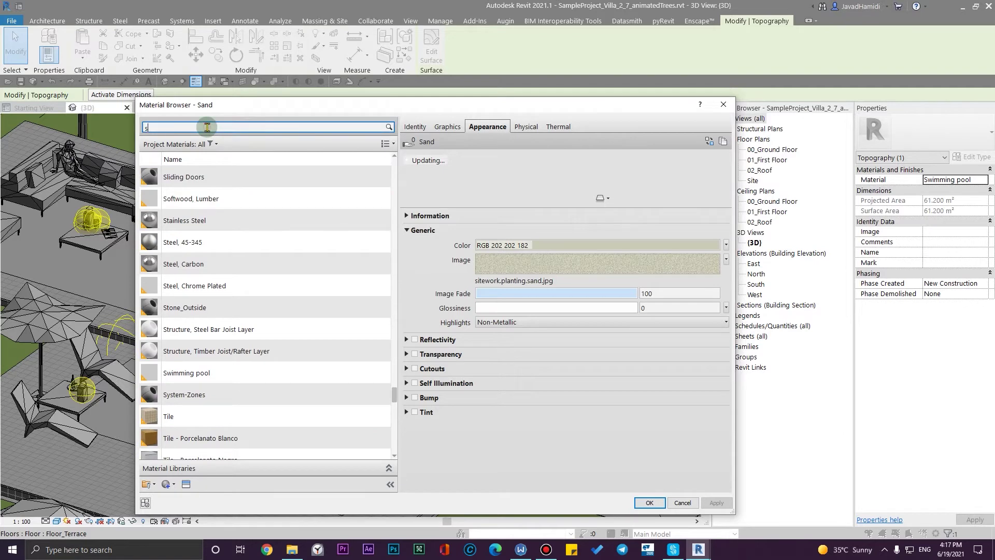
text(wi)
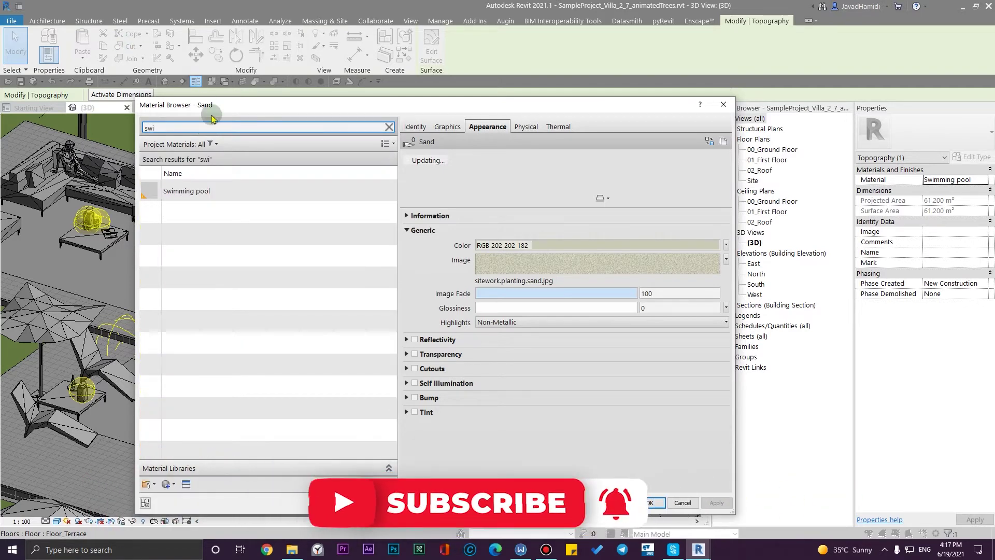
click(260, 193)
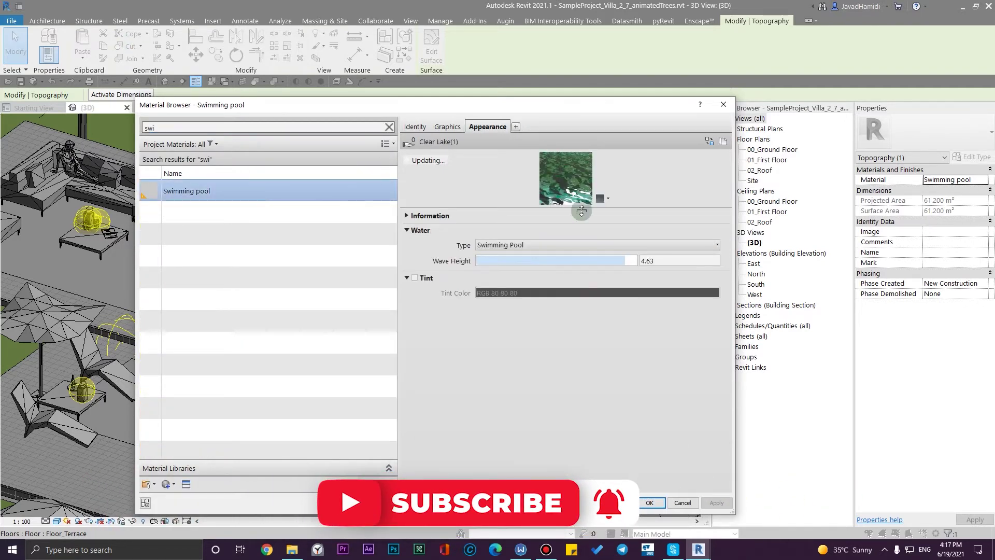
click(559, 247)
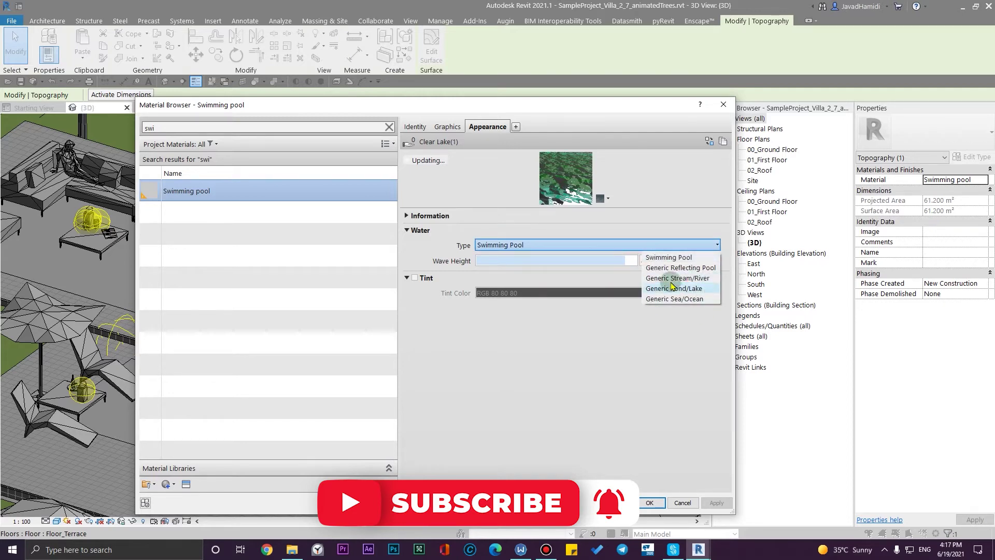
click(677, 268)
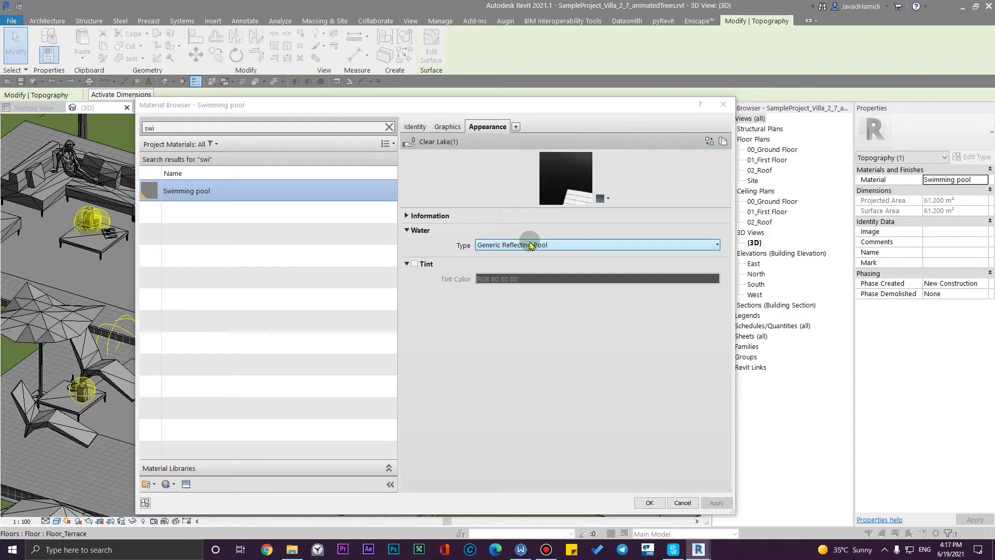
- Set the material's water type to Generic Stream/River with a wave height of 0.30, apply it and check the pool in Enscape
click(531, 245)
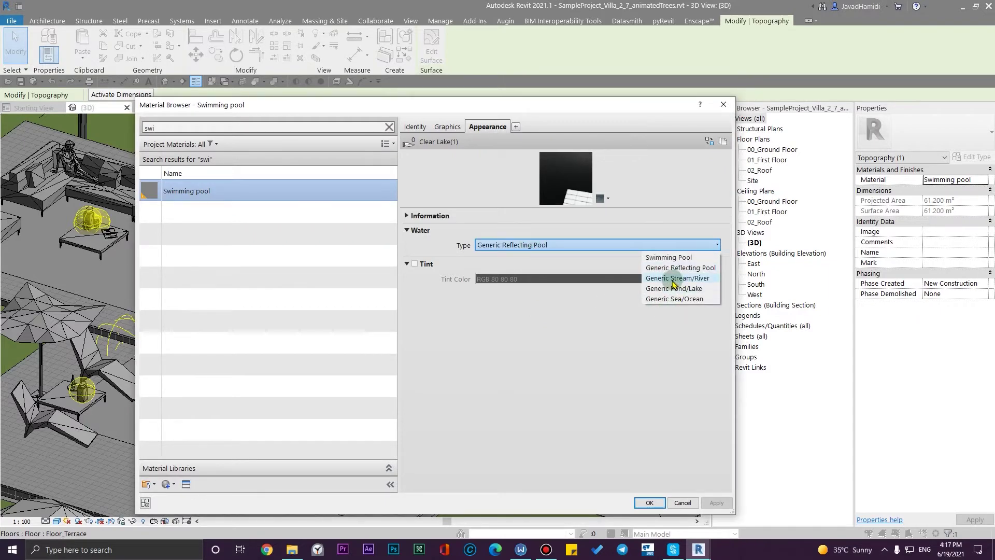
click(675, 280)
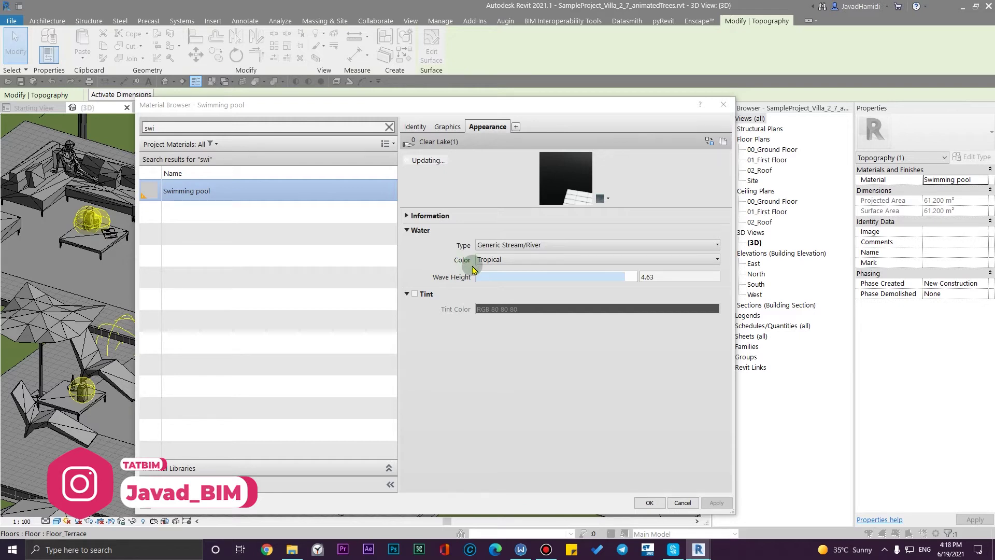
drag(629, 280, 476, 291)
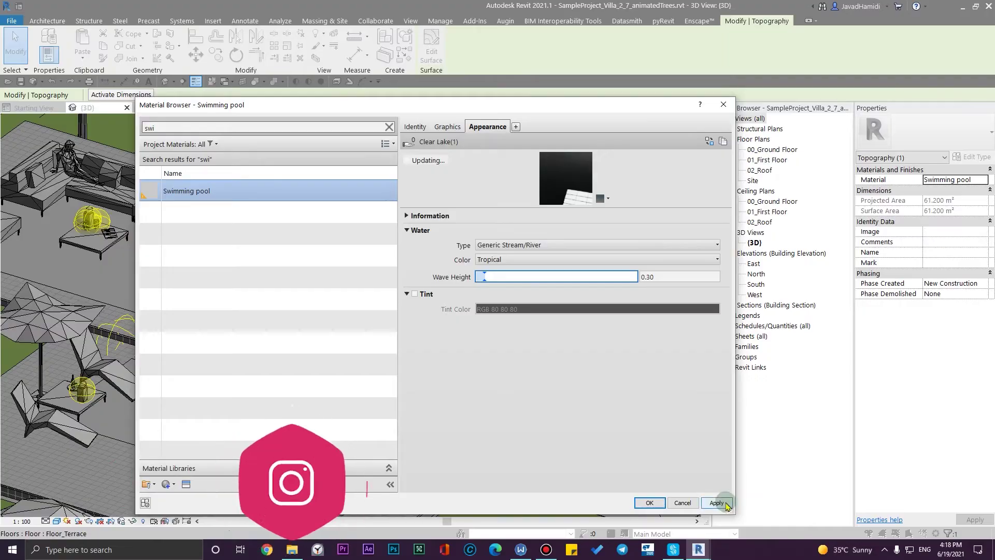
click(721, 503)
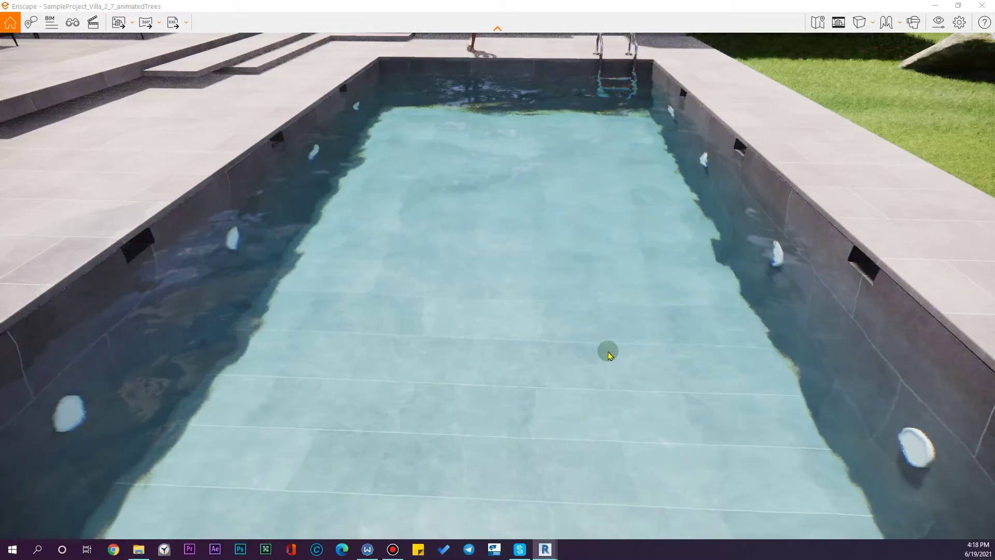
drag(608, 355, 680, 356)
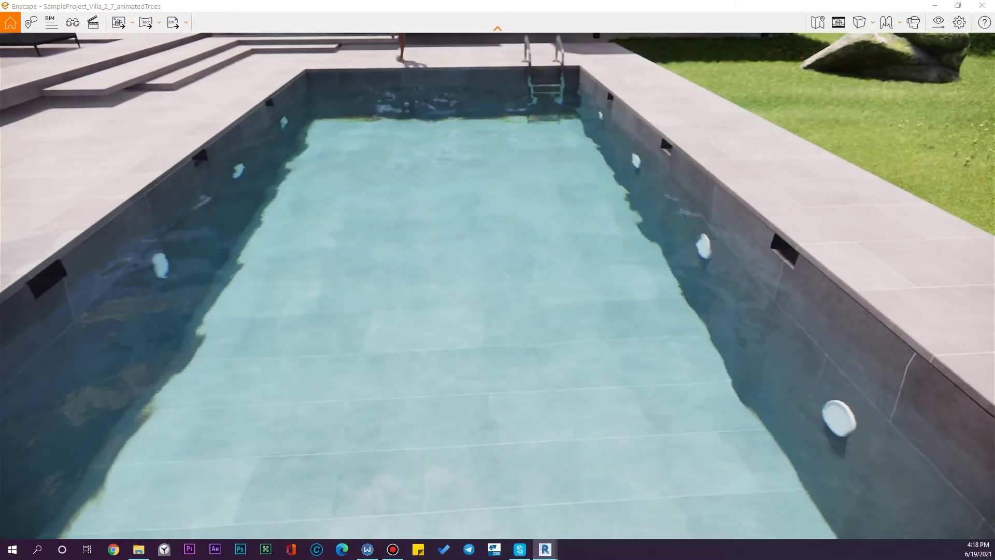
key(s)
key(s)
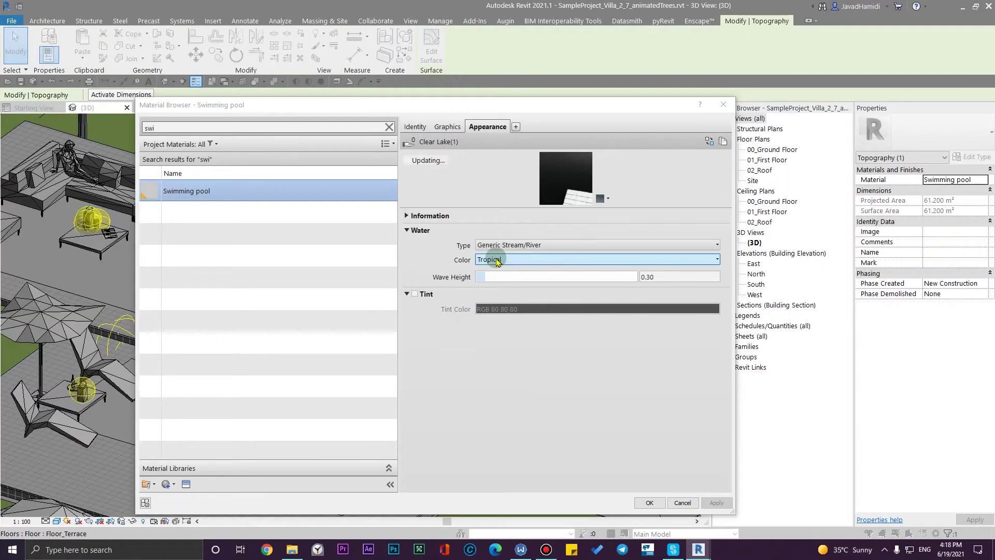
- Back in Revit, try the Algae/Green and Murky/Brown water colors on the Swimming pool material
click(497, 261)
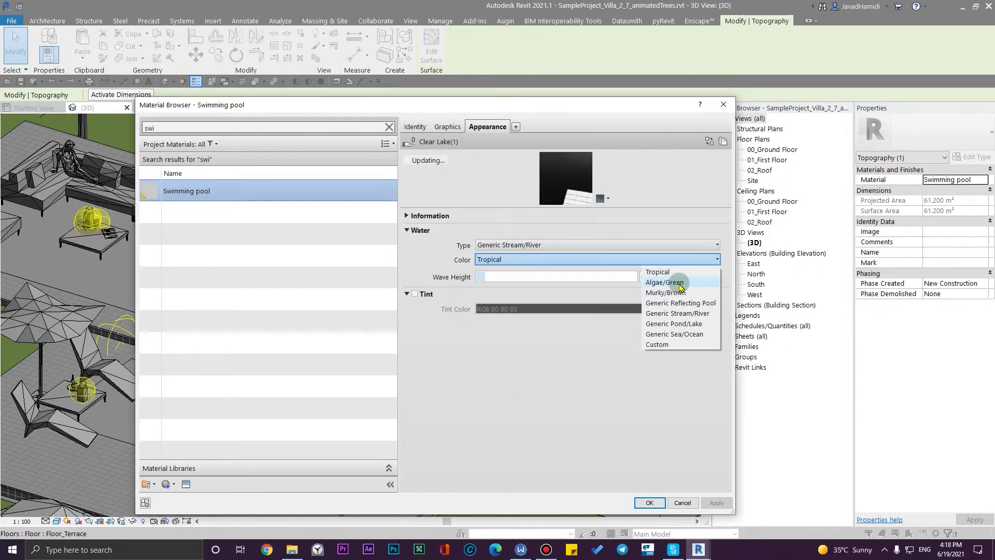
click(681, 284)
click(727, 504)
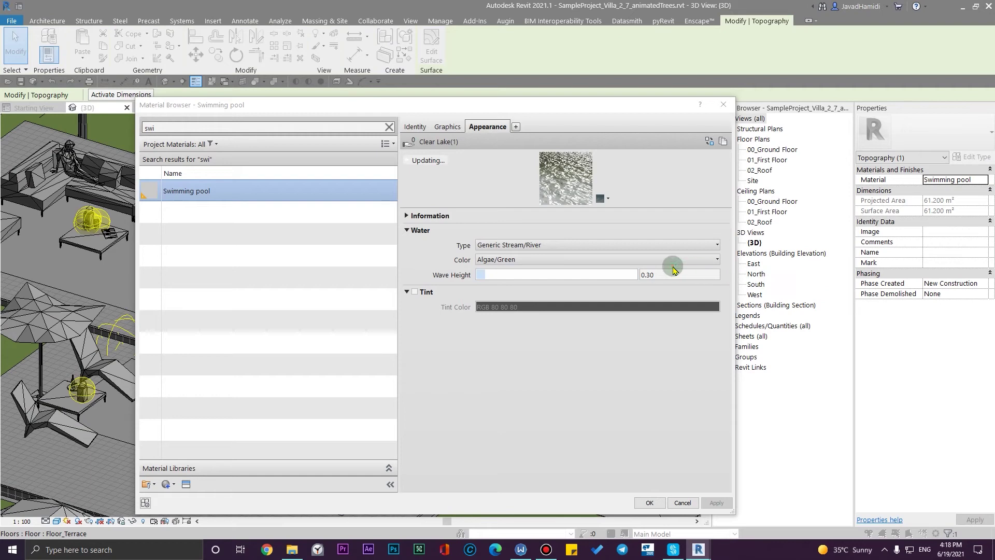
click(673, 263)
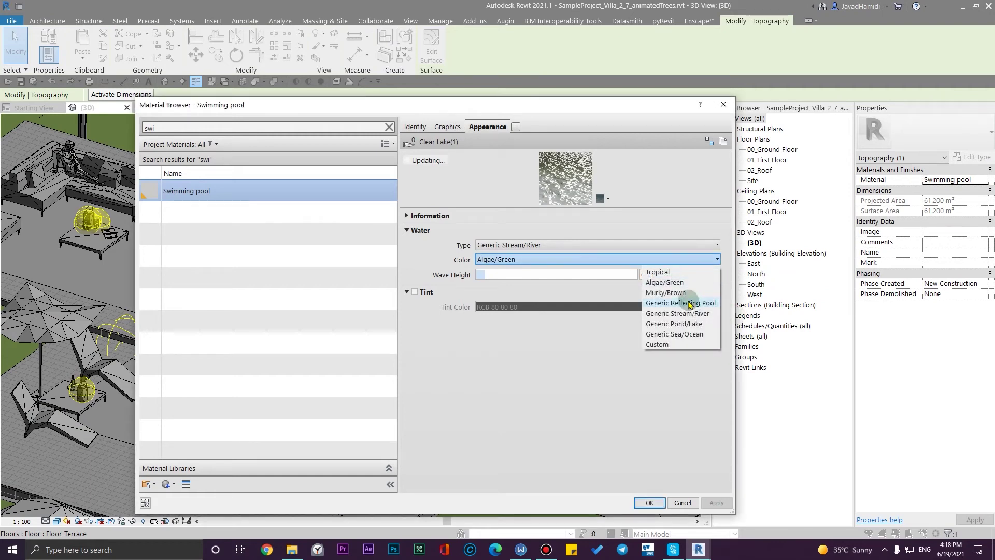
click(674, 293)
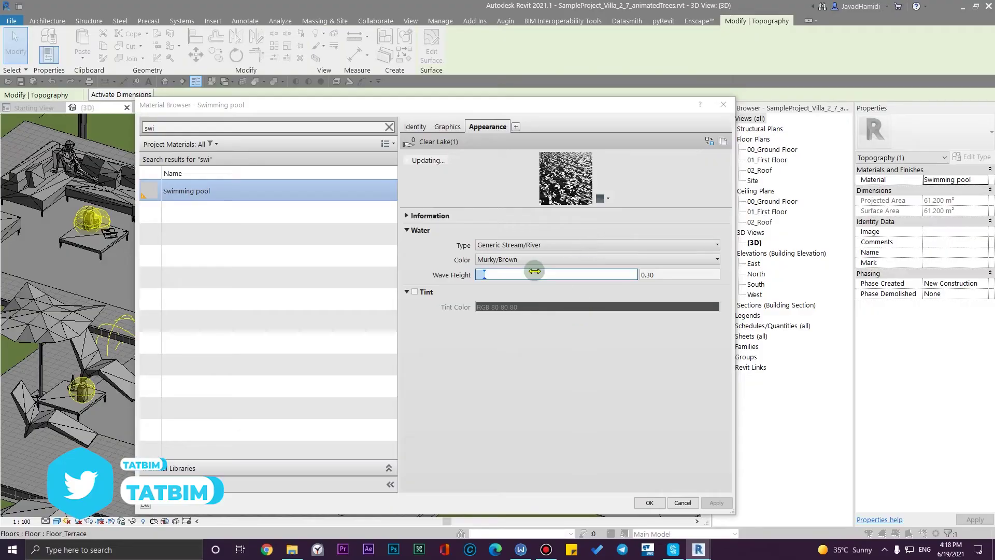
click(527, 259)
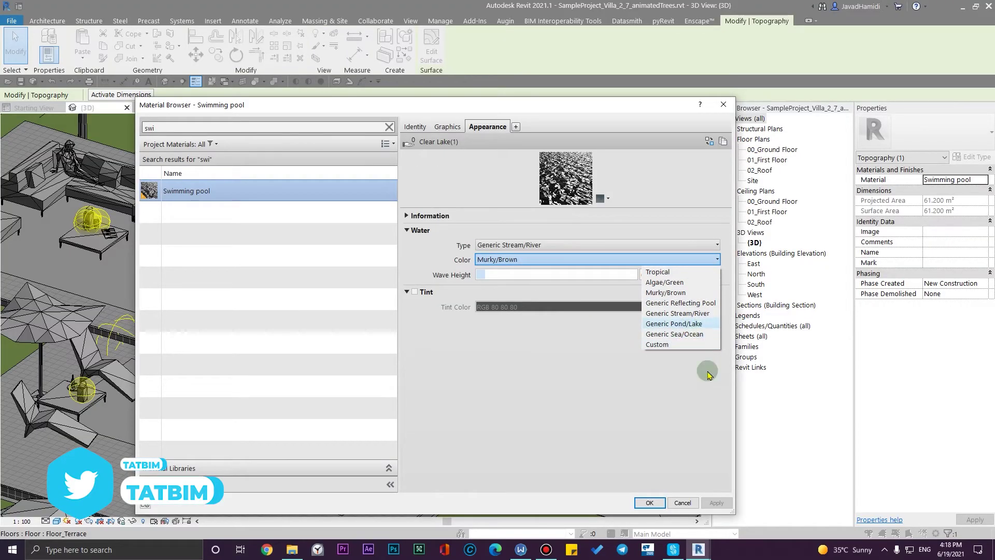
click(558, 442)
- Try the Generic Pond/Lake and Generic Sea/Ocean water types and look through the color options of each
click(518, 244)
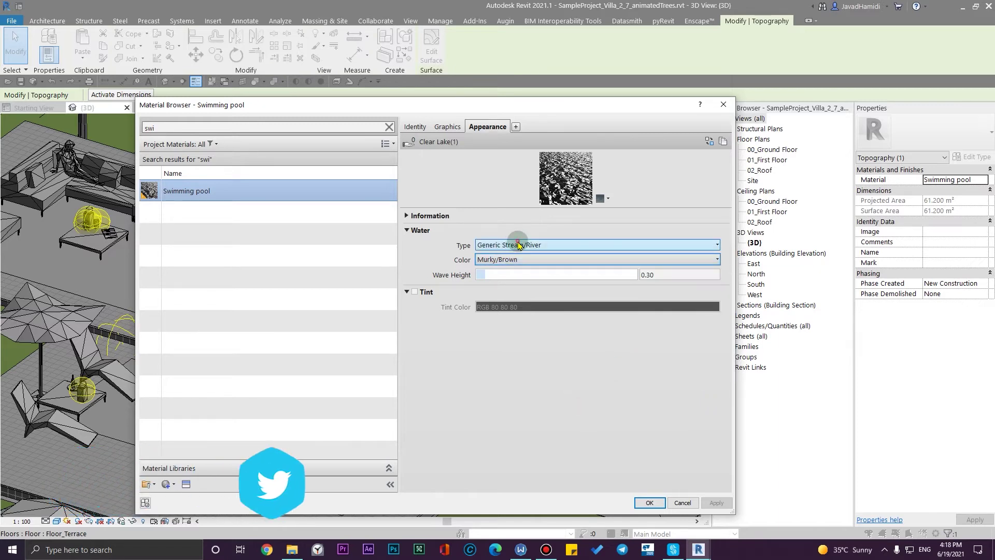
click(667, 289)
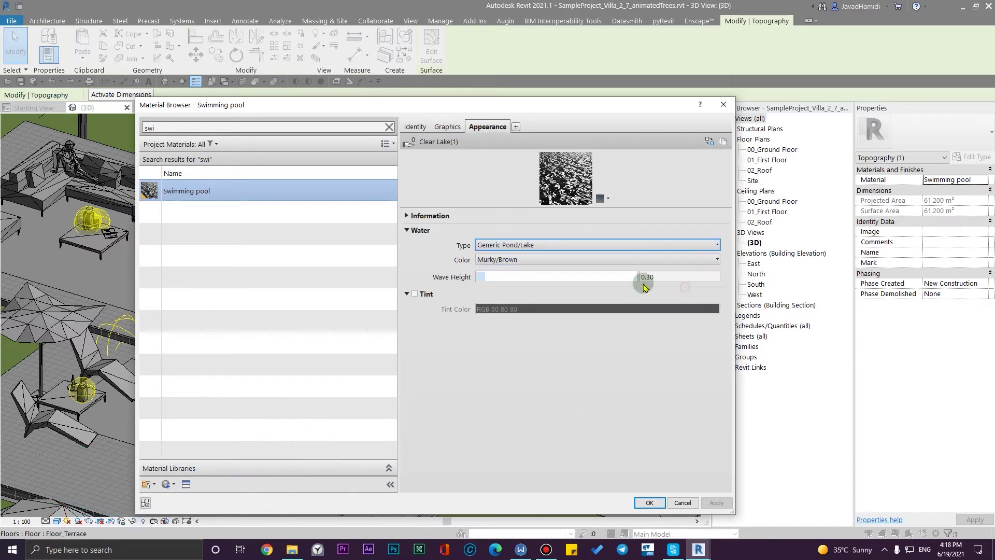
click(595, 264)
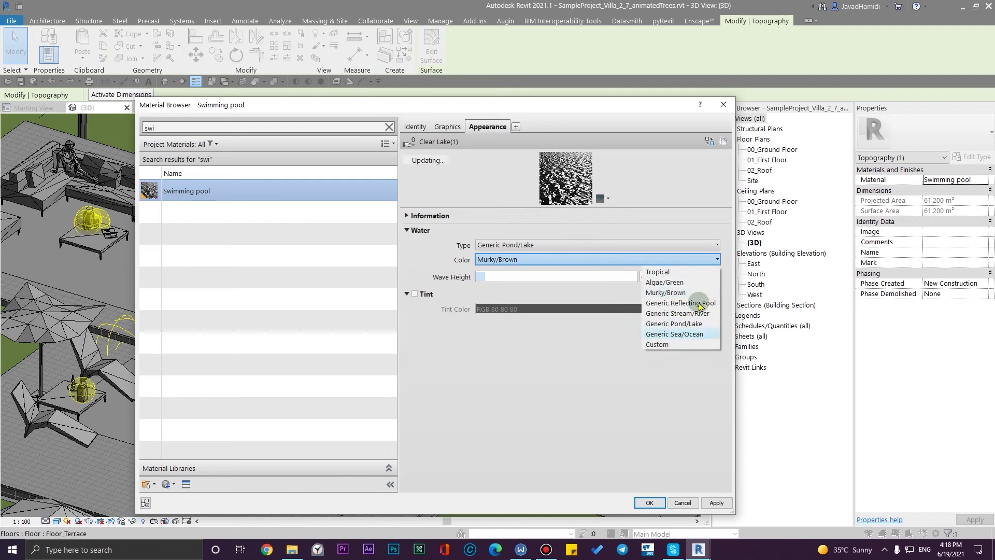
click(608, 375)
click(562, 244)
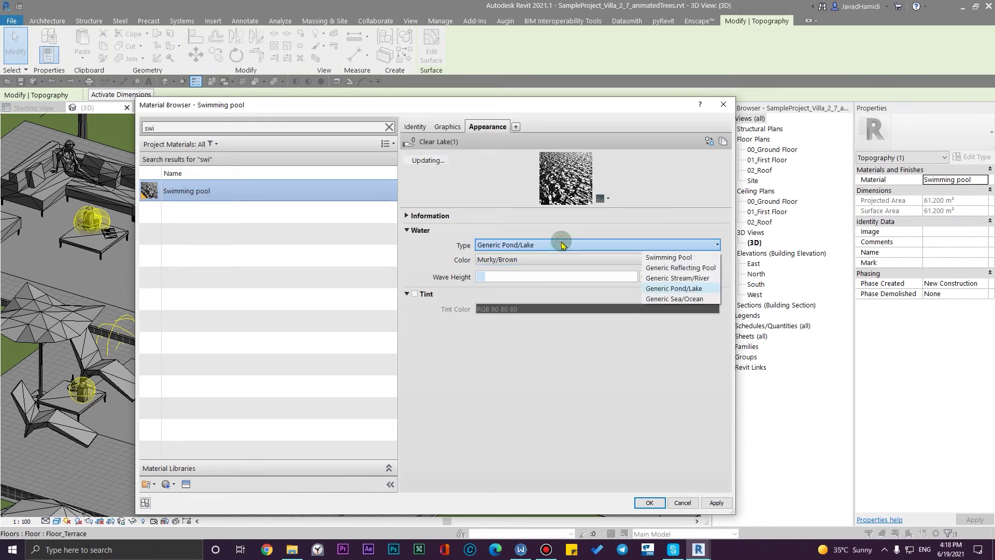
click(675, 299)
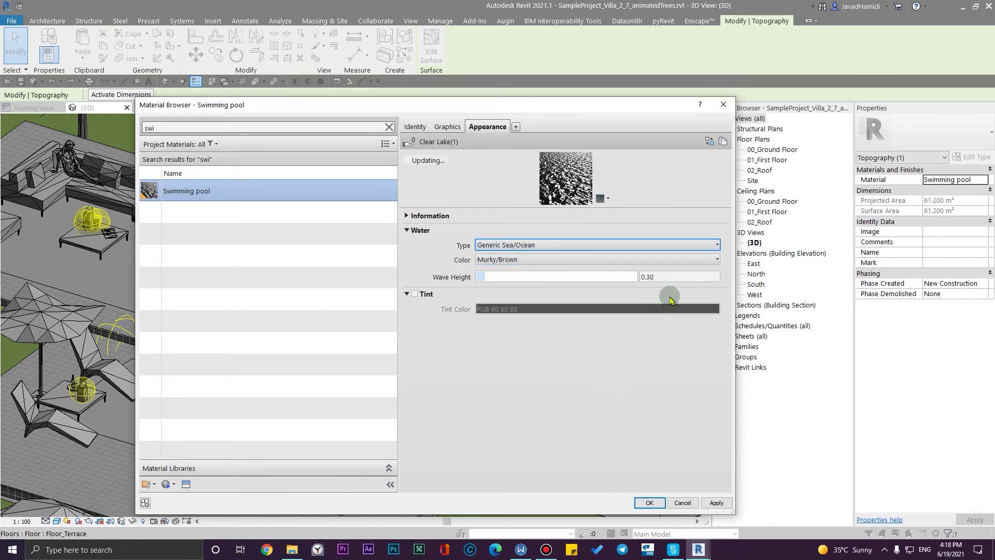
click(619, 260)
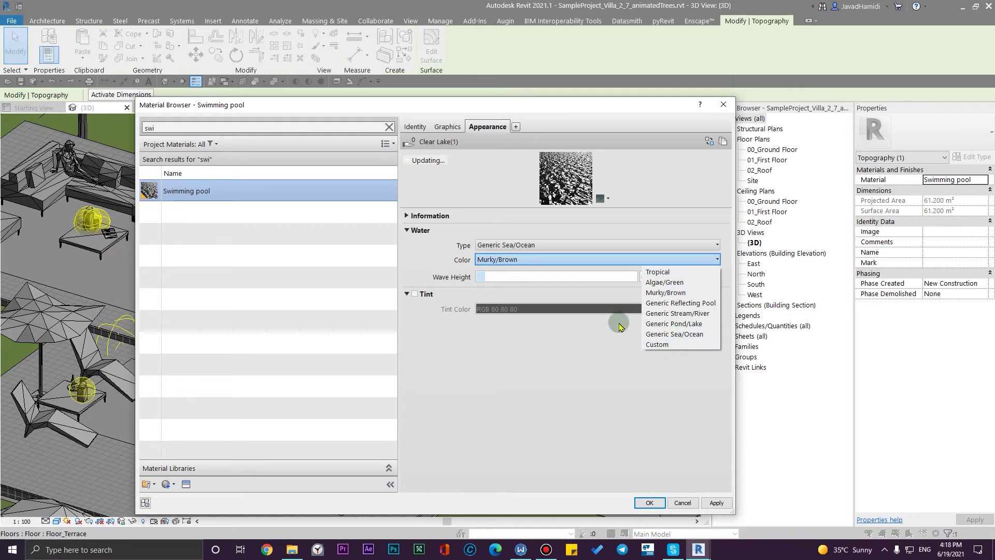
click(588, 374)
- Set the water type to Generic Stream/River and its color to Generic Reflecting Pool, and apply the changes
click(550, 245)
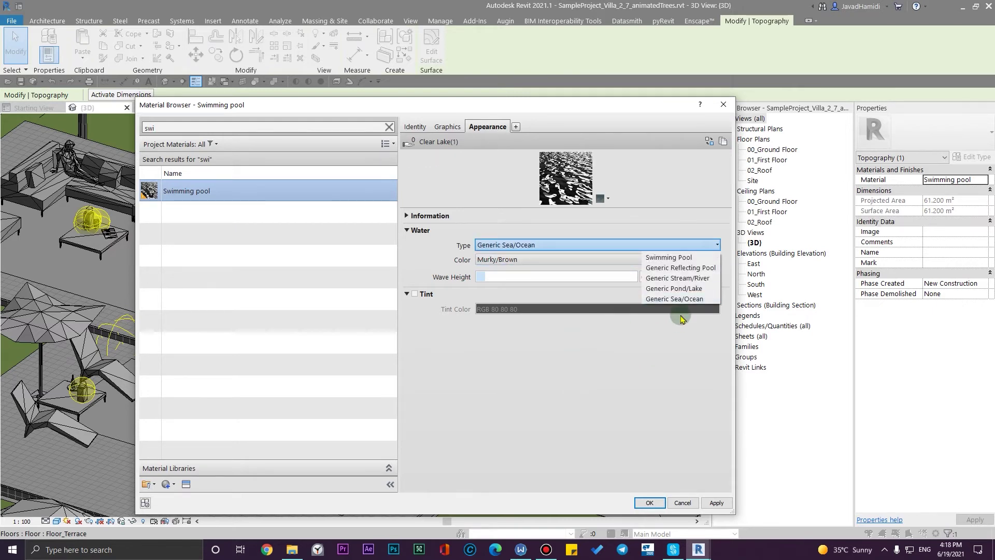
click(686, 279)
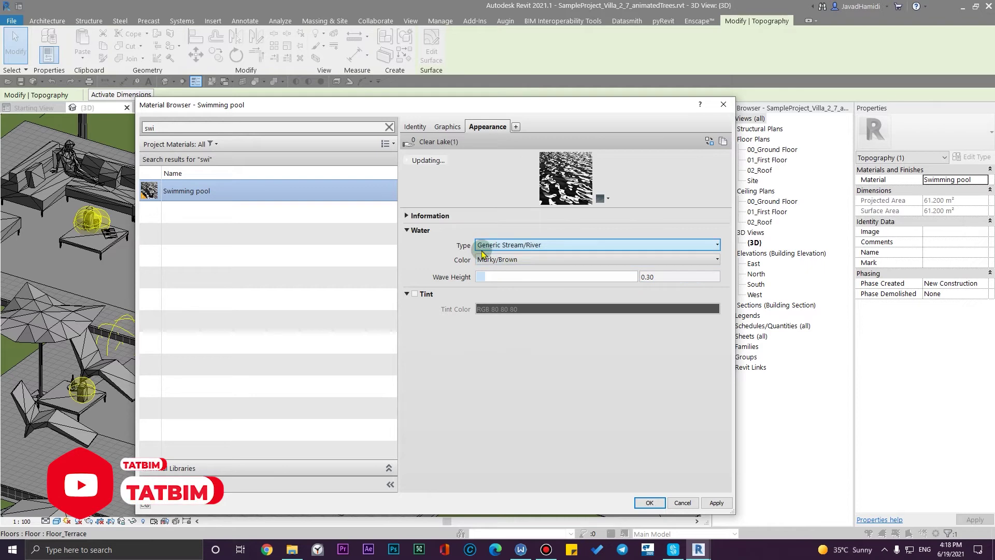
click(529, 260)
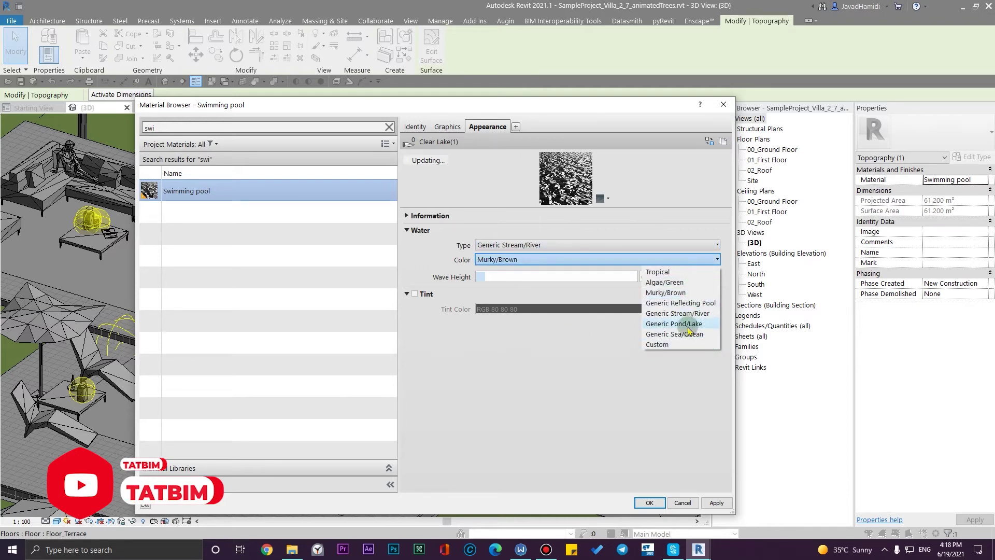
click(686, 303)
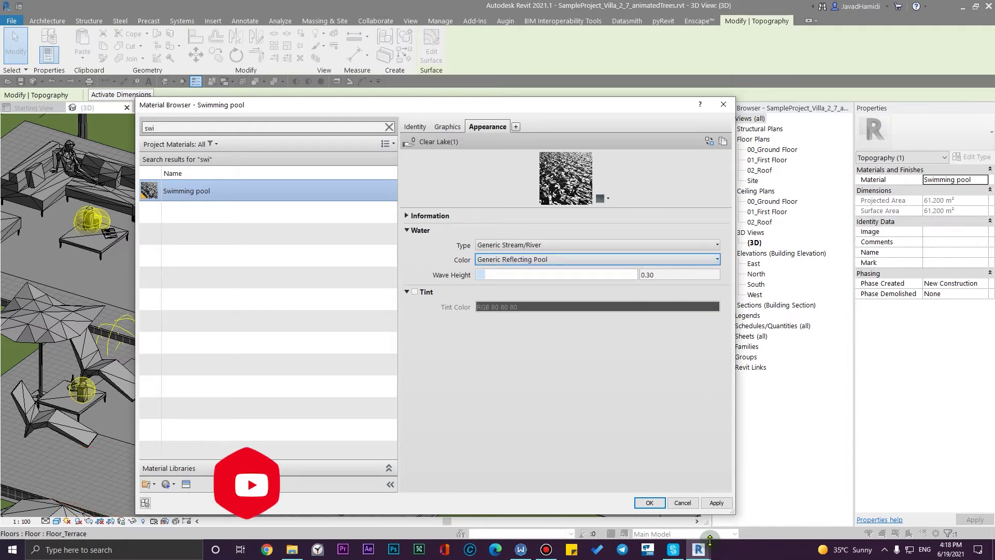
click(717, 503)
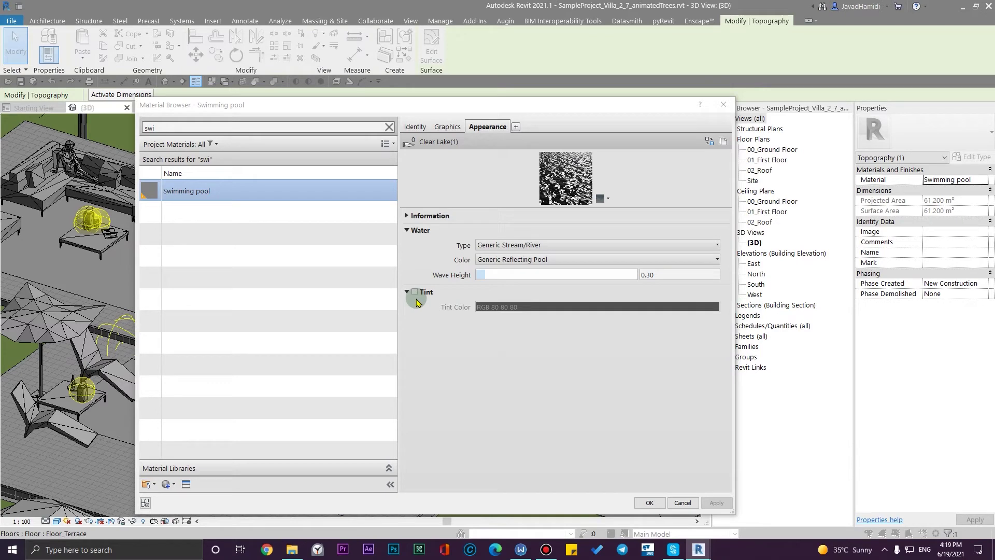
- Enable the material's tint with red, RGB 255 0 0, and examine the pool water in Enscape from near and far
click(546, 310)
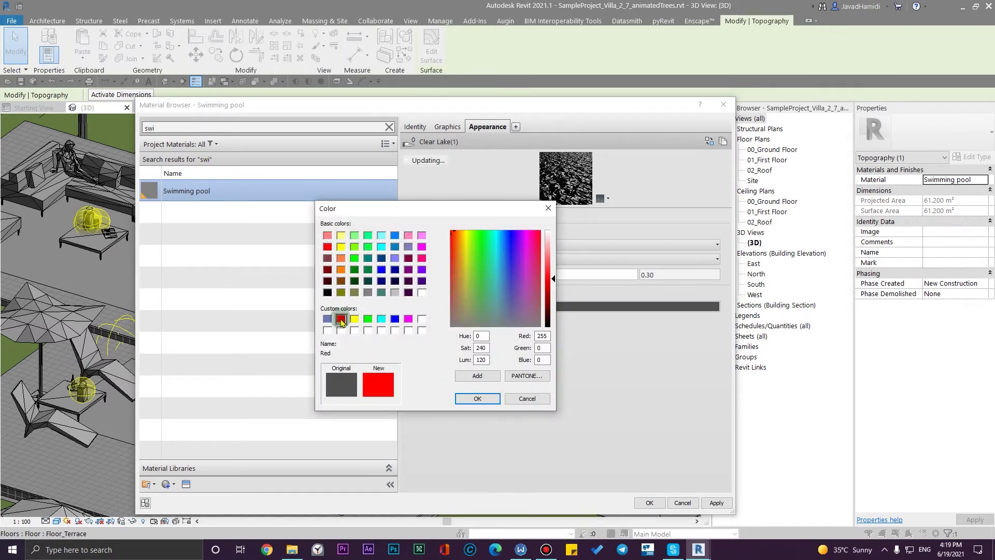
click(475, 400)
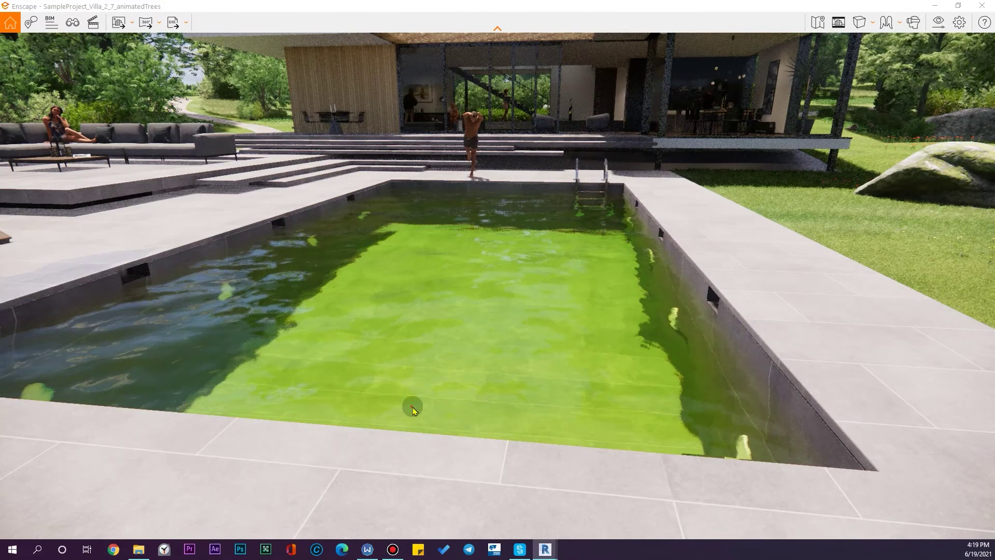
scroll(413, 410, up, 6)
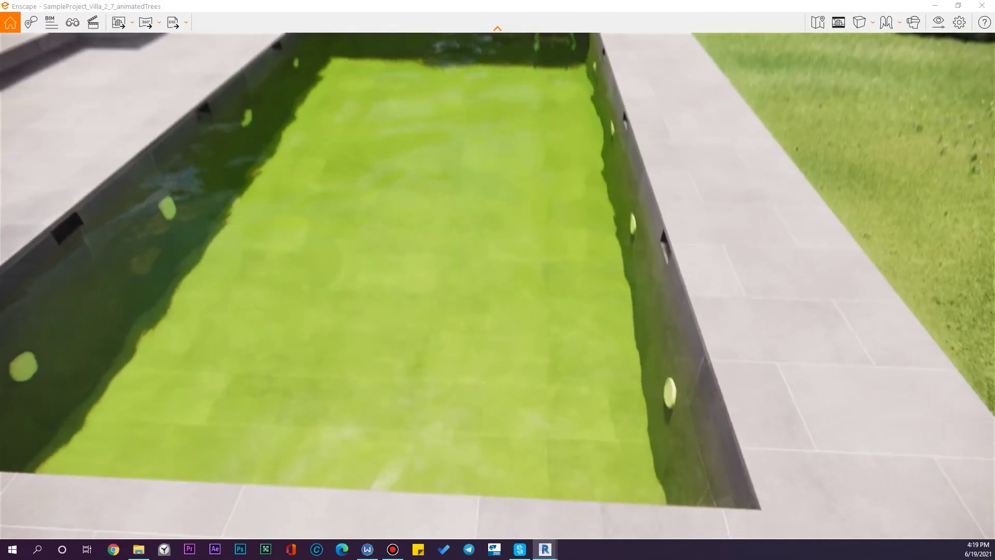
scroll(413, 410, down, 8)
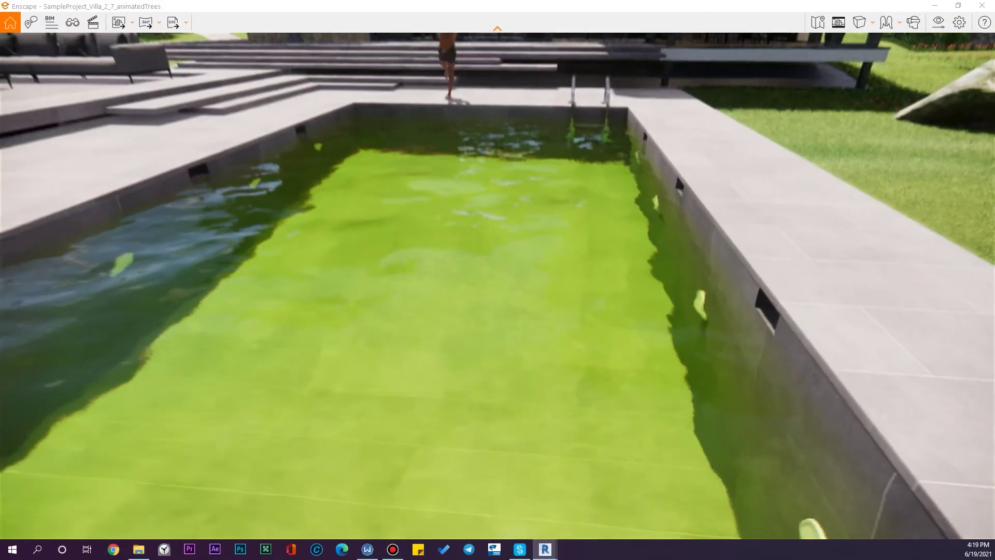
key(e)
key(q)
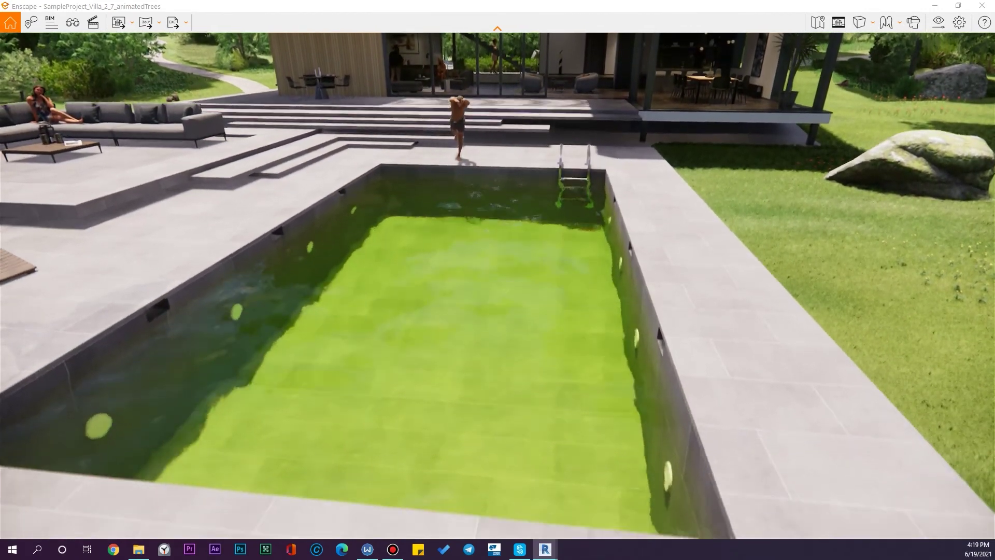
scroll(650, 232, up, 5)
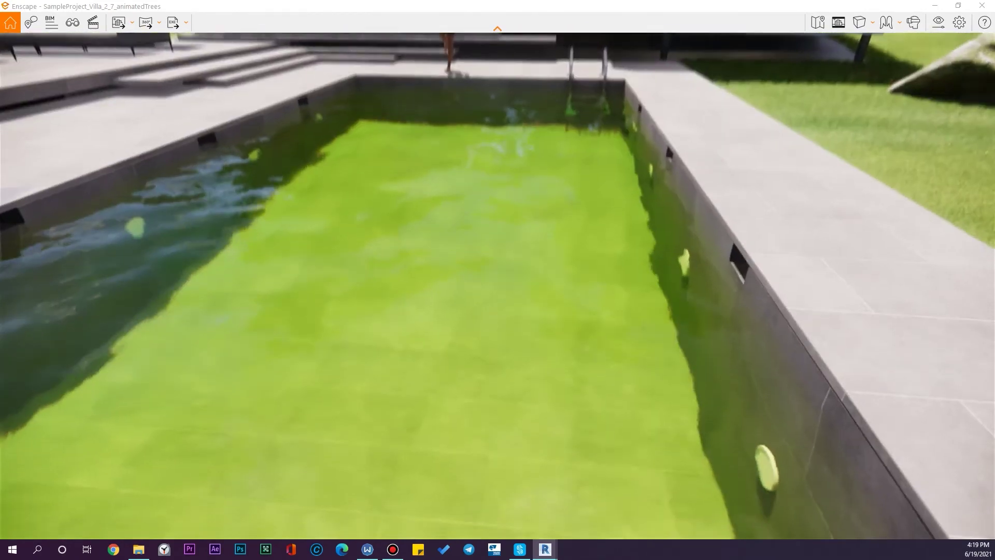
scroll(497, 280, down, 5)
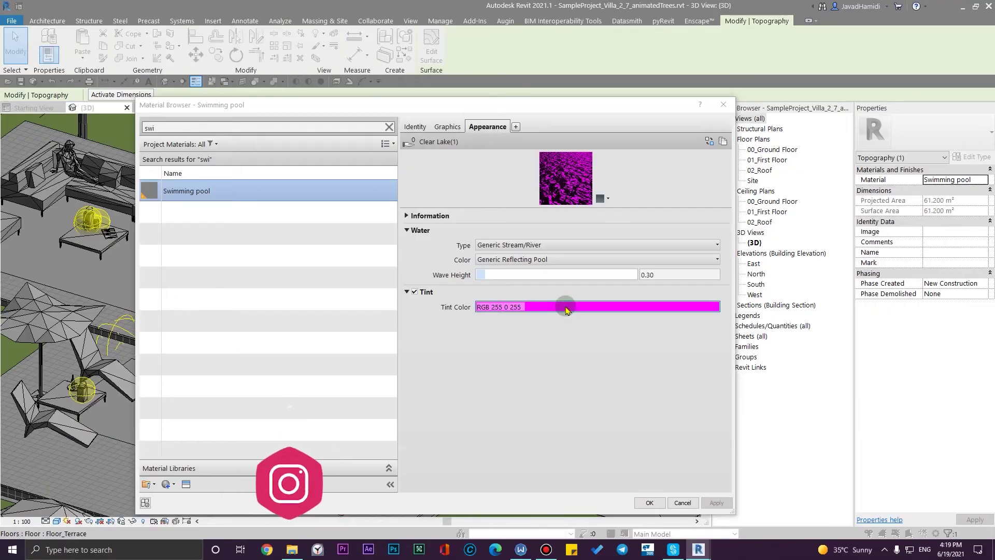
- Replace the magenta tint of the Swimming pool material with green and view the pool water in Enscape
click(566, 308)
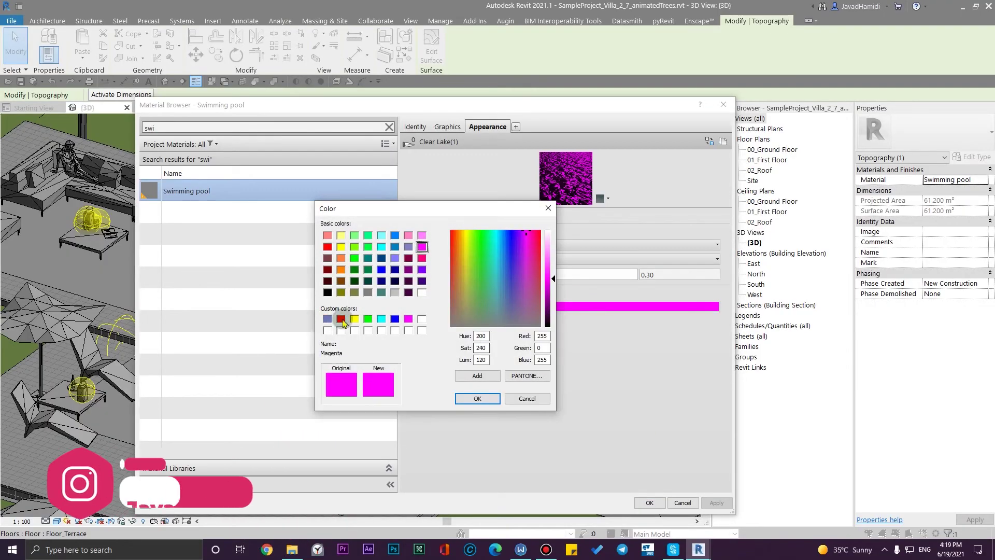
click(477, 399)
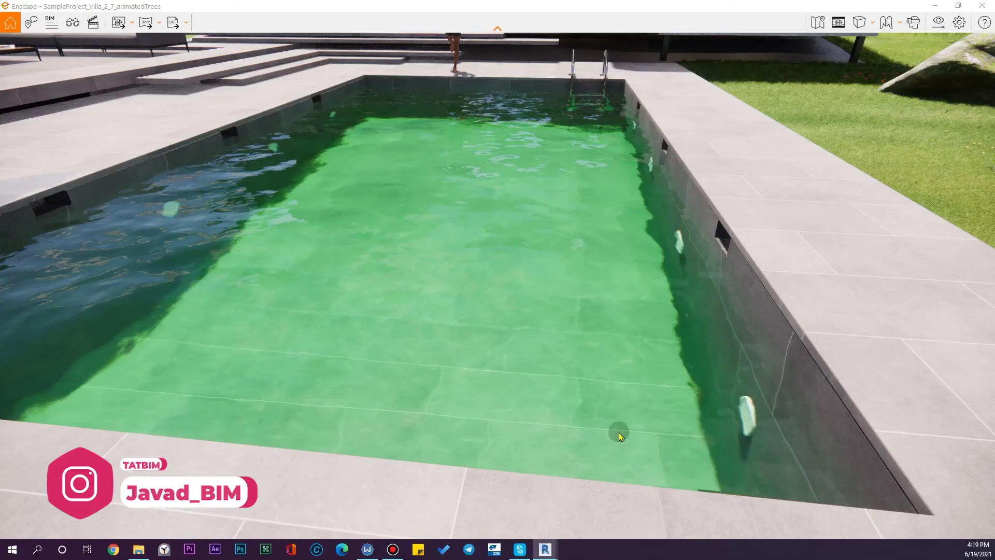
mouse_move(561, 356)
right_down()
mouse_move(560, 456)
mouse_move(560, 371)
right_up()
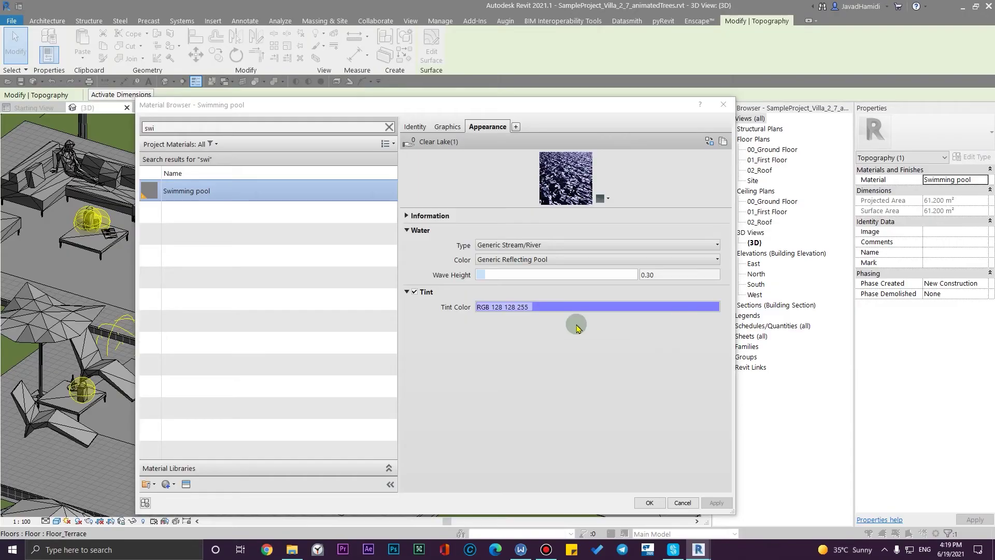
- Back in Revit, set the material's tint color to yellow, RGB 255 255 0, and apply the change
click(564, 309)
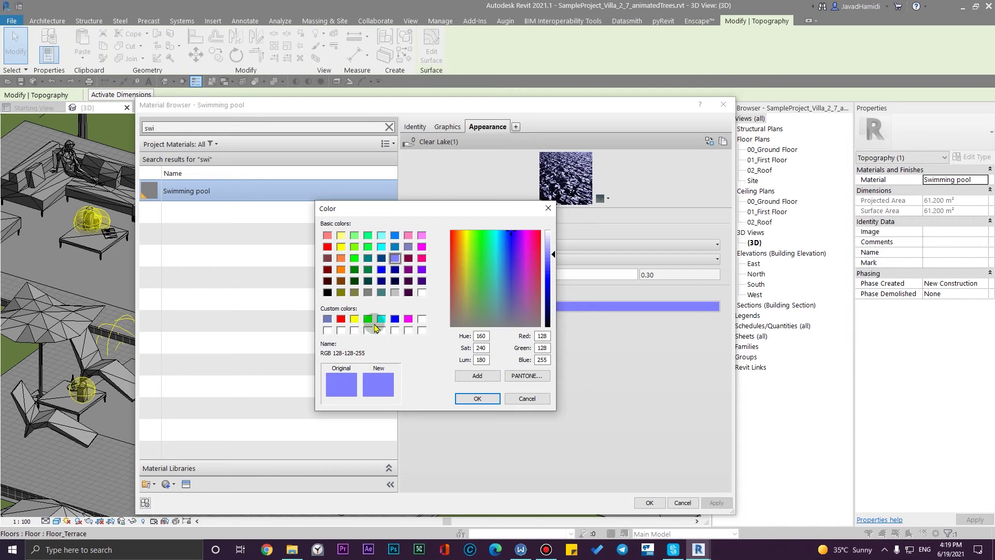
click(496, 400)
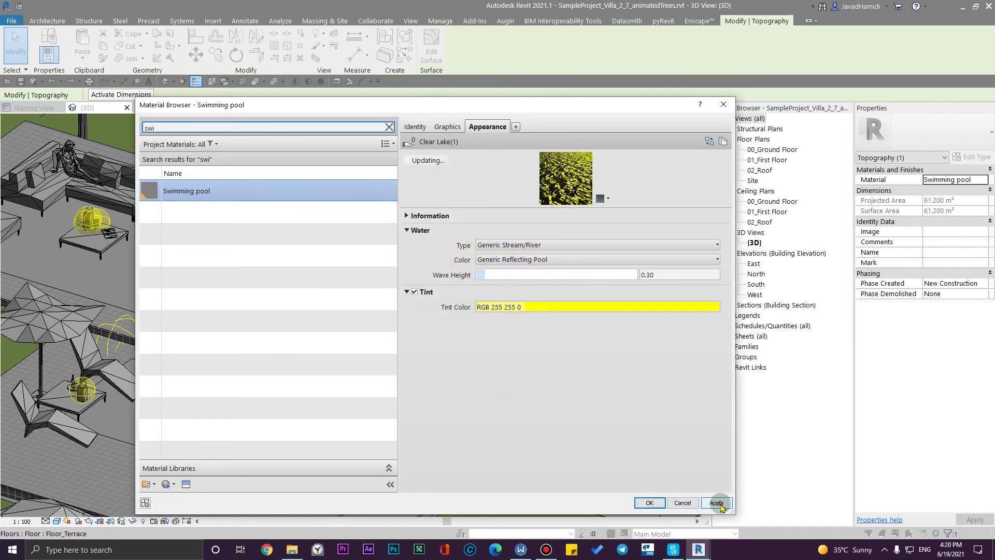
click(717, 503)
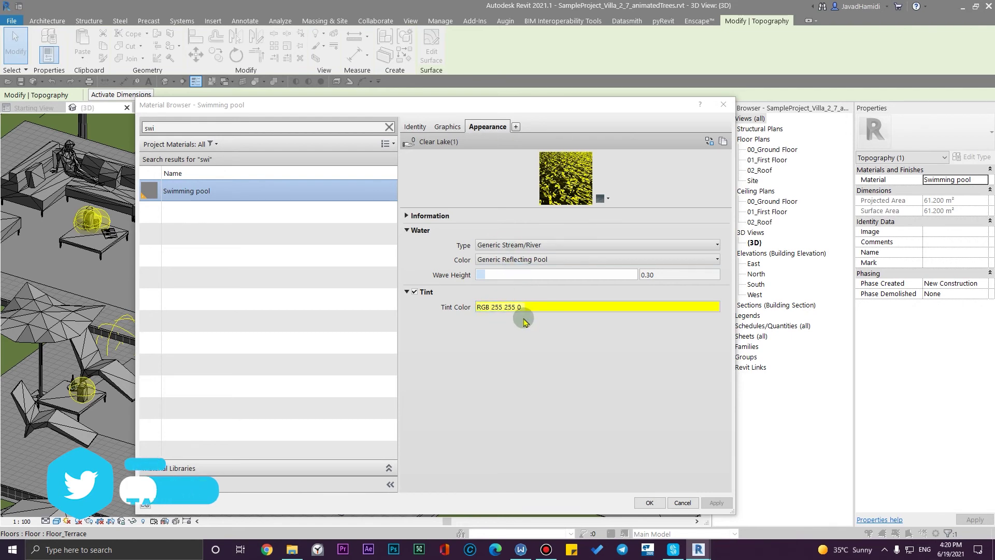
- Change the material's tint from yellow to a muted teal and examine the pool water in Enscape from different heights and distances
click(499, 308)
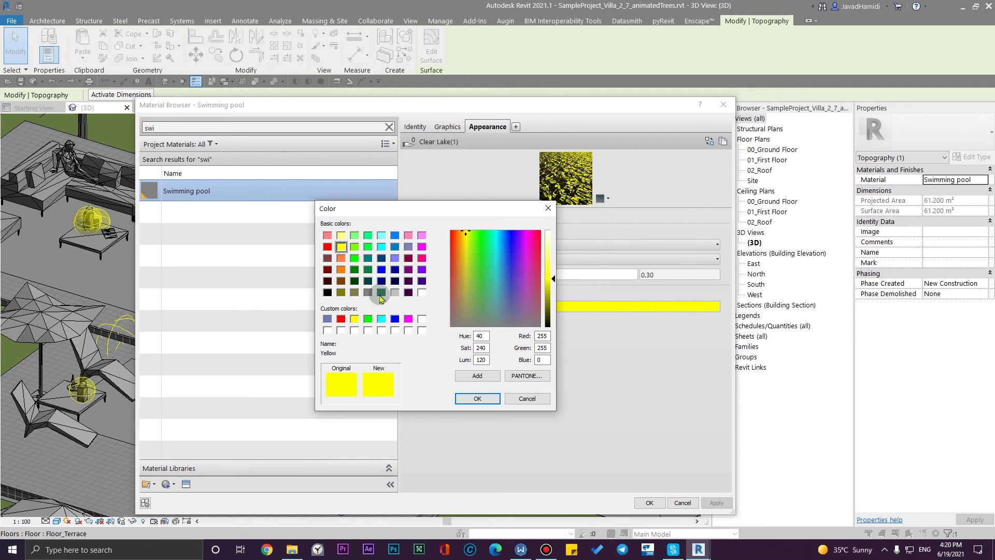
click(477, 399)
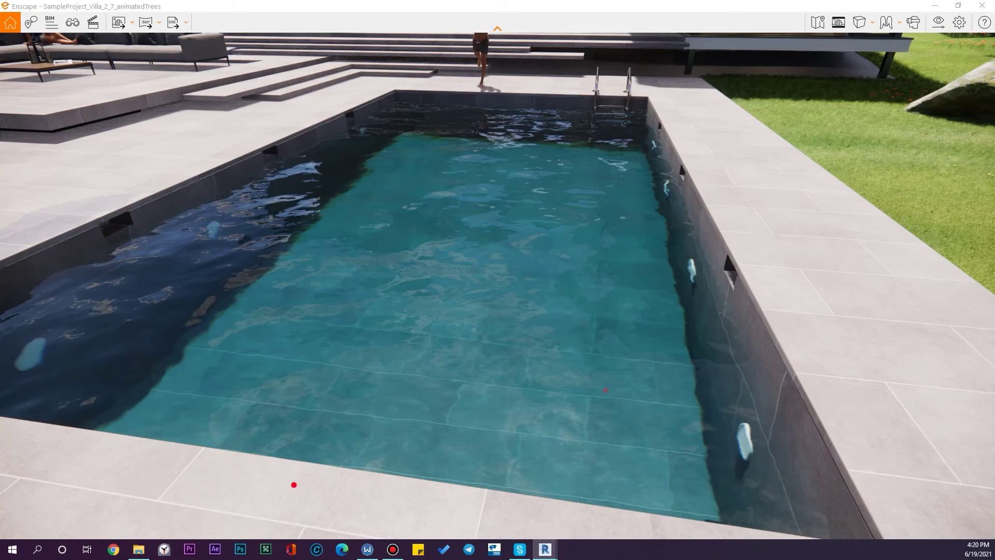
right_drag(605, 390, 606, 441)
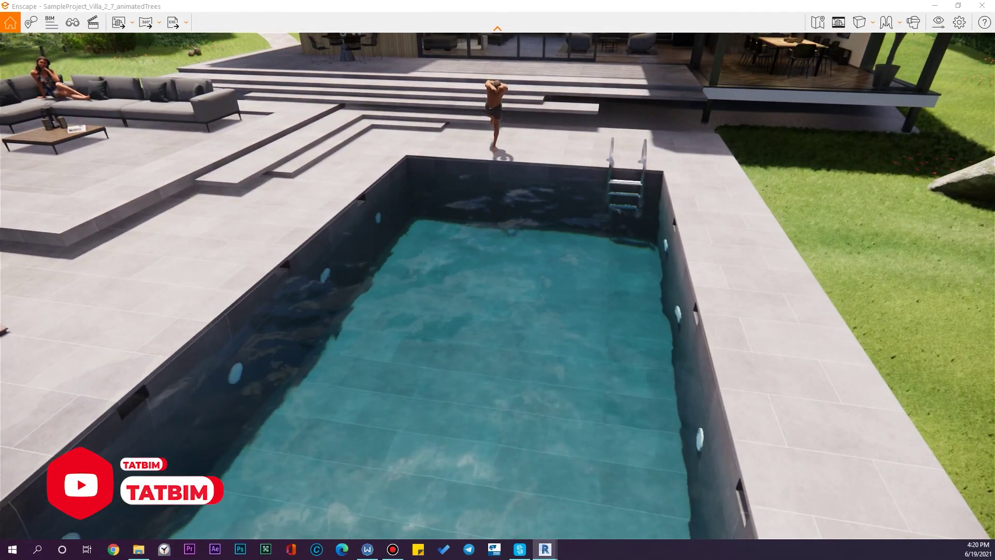
key(w)
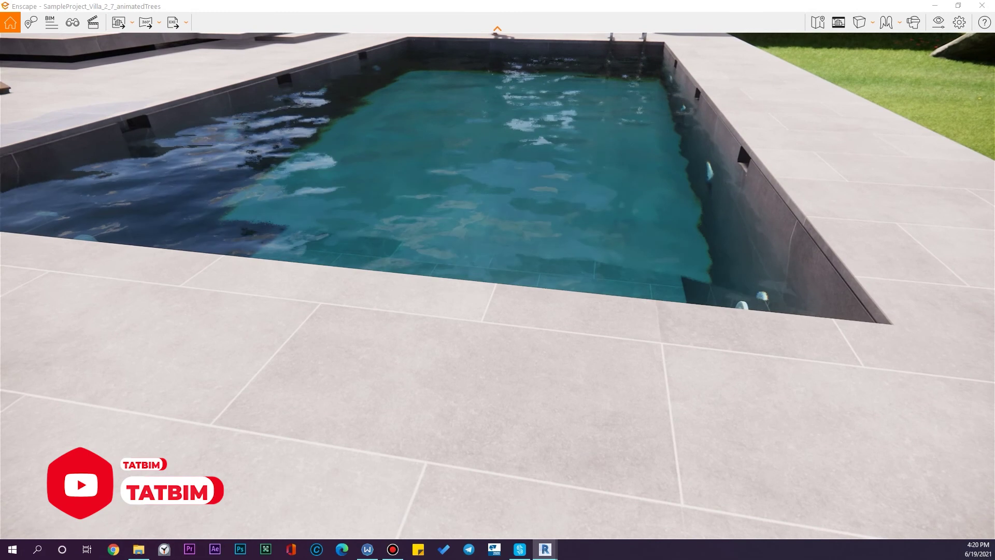